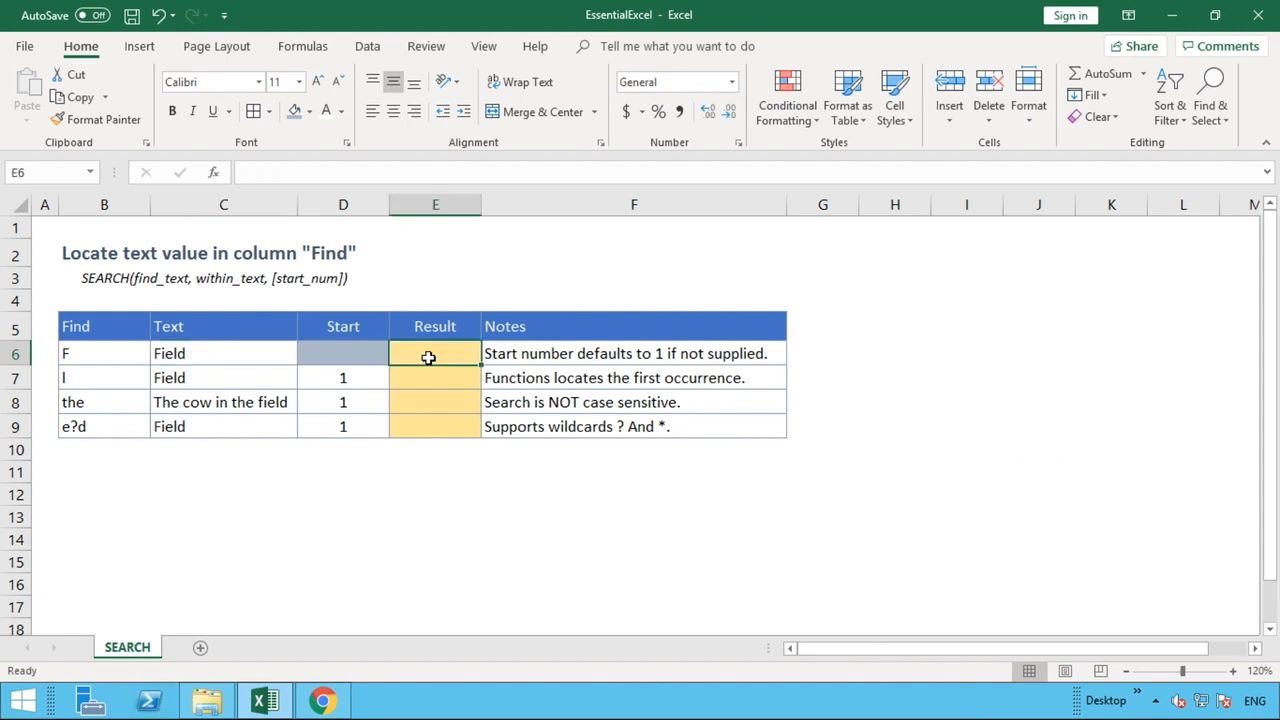
# - Enter the formula =SEARCH(B6,C6) in result cell E6, leaving out the optional start number
pyautogui.click(354, 355)
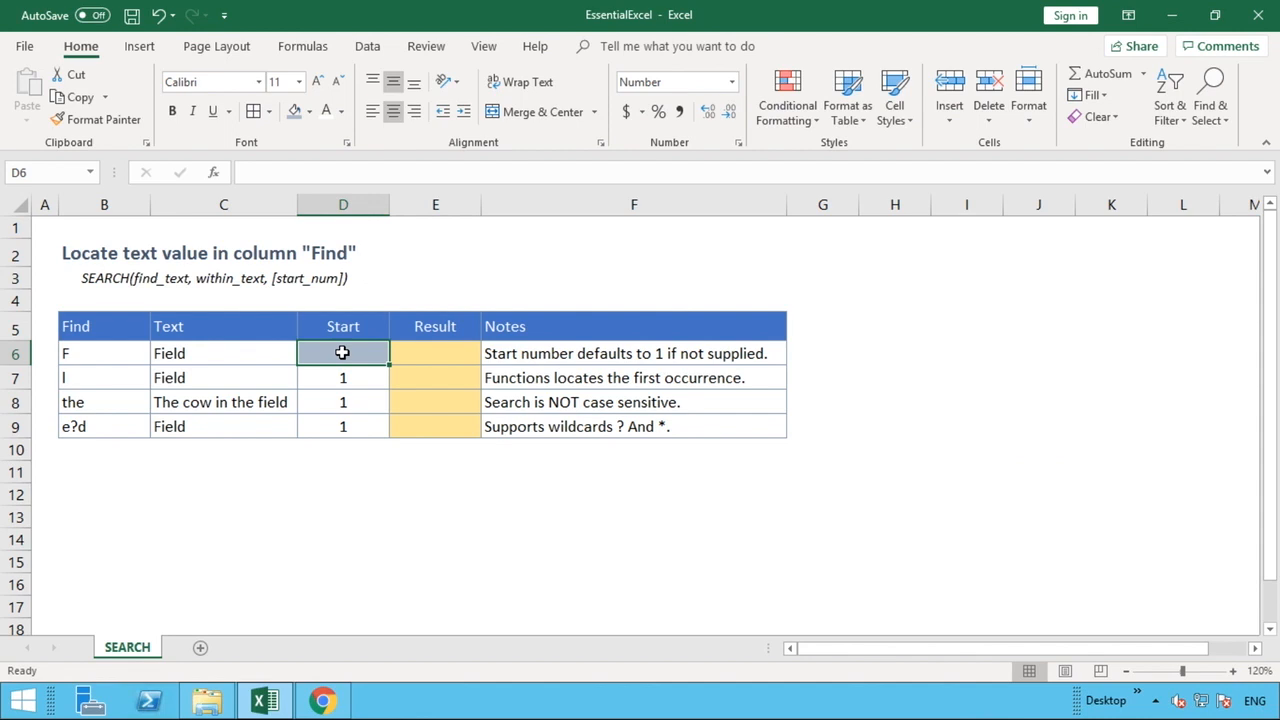
pyautogui.click(444, 356)
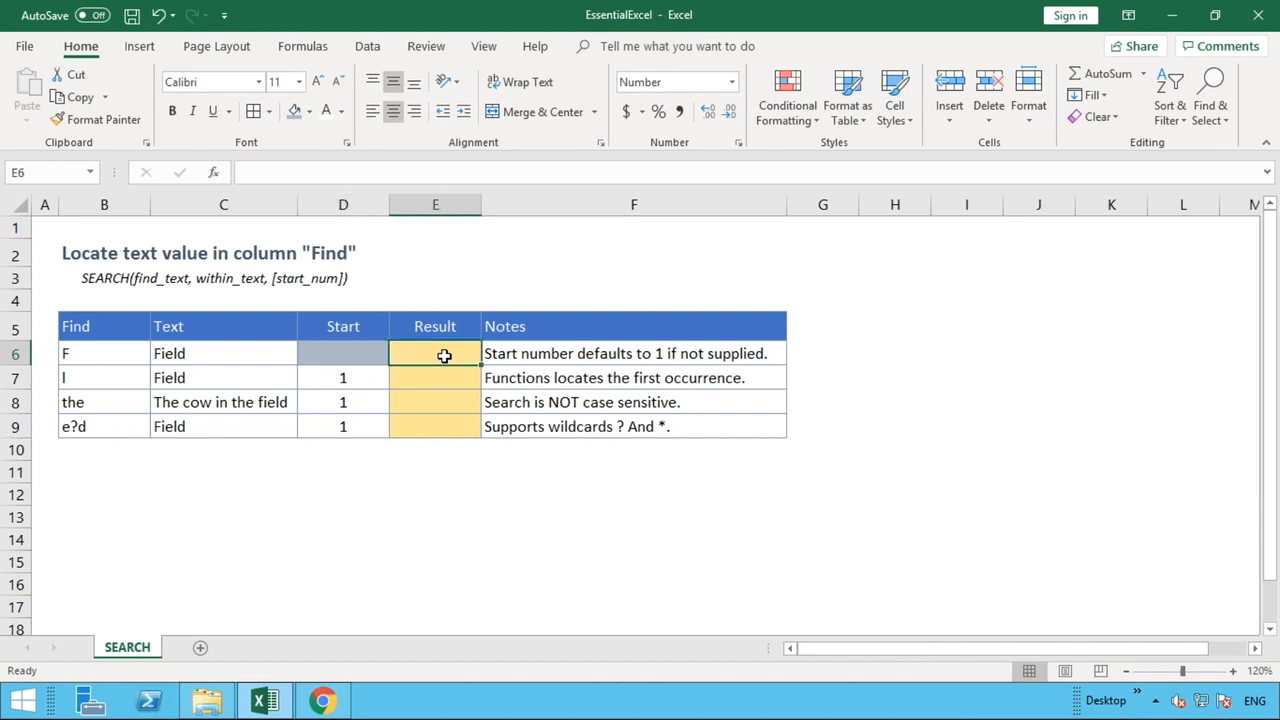
pyautogui.write('=SEARCH')
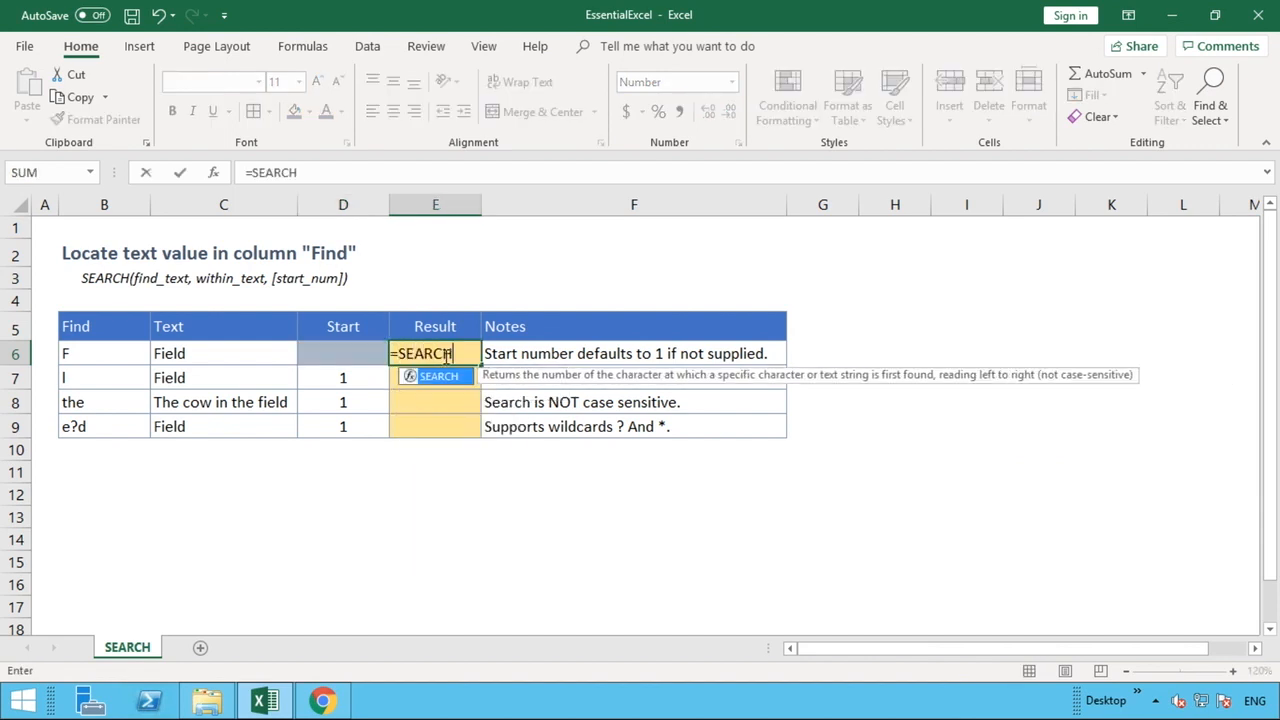
pyautogui.write('(')
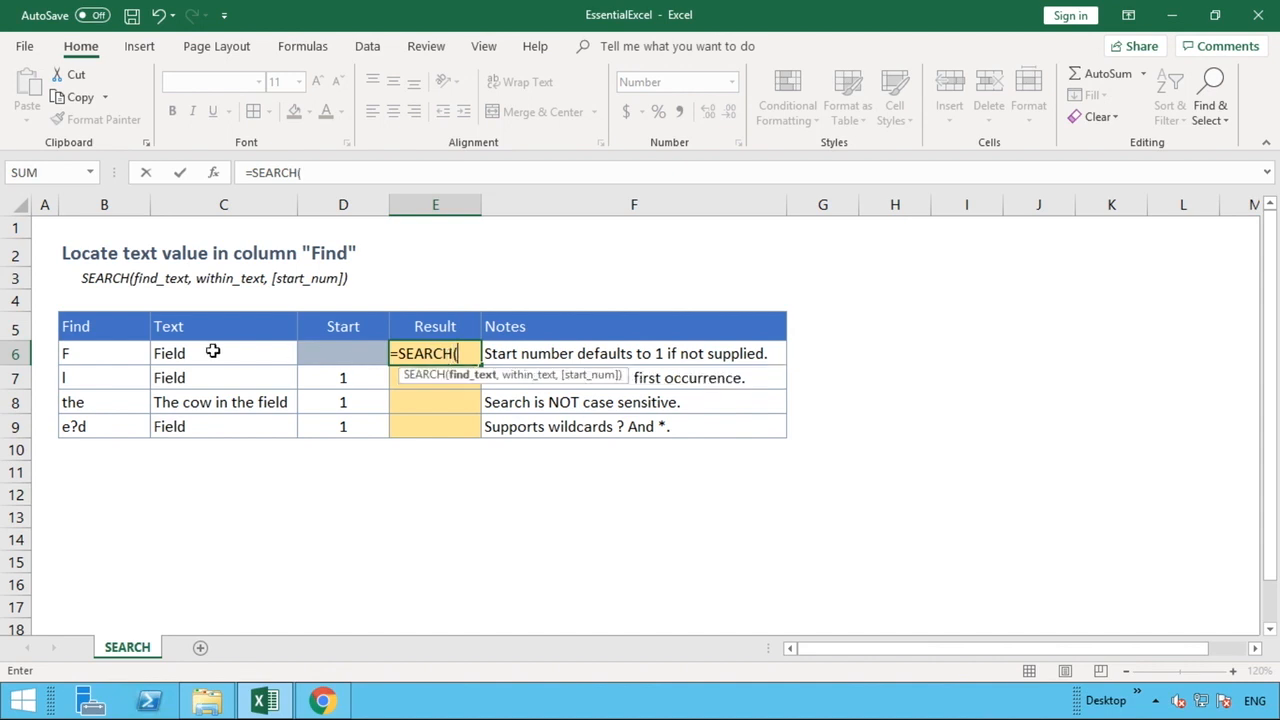
pyautogui.click(108, 353)
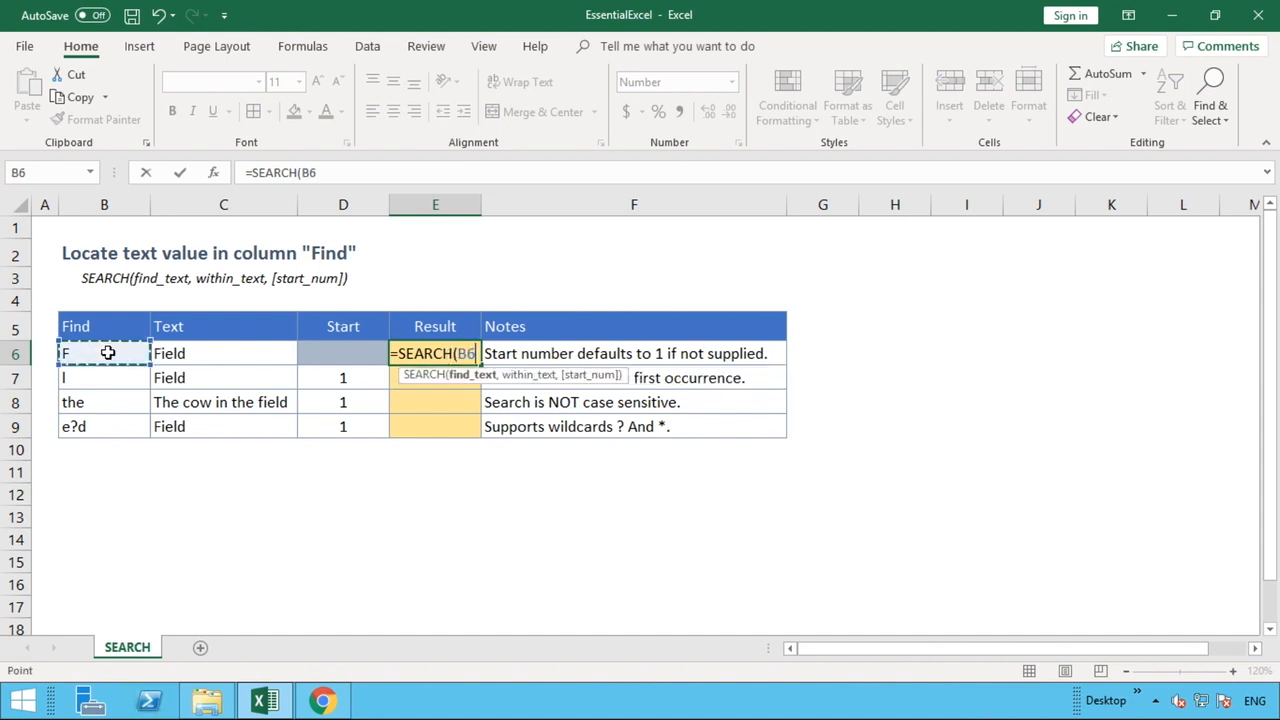
pyautogui.write(',')
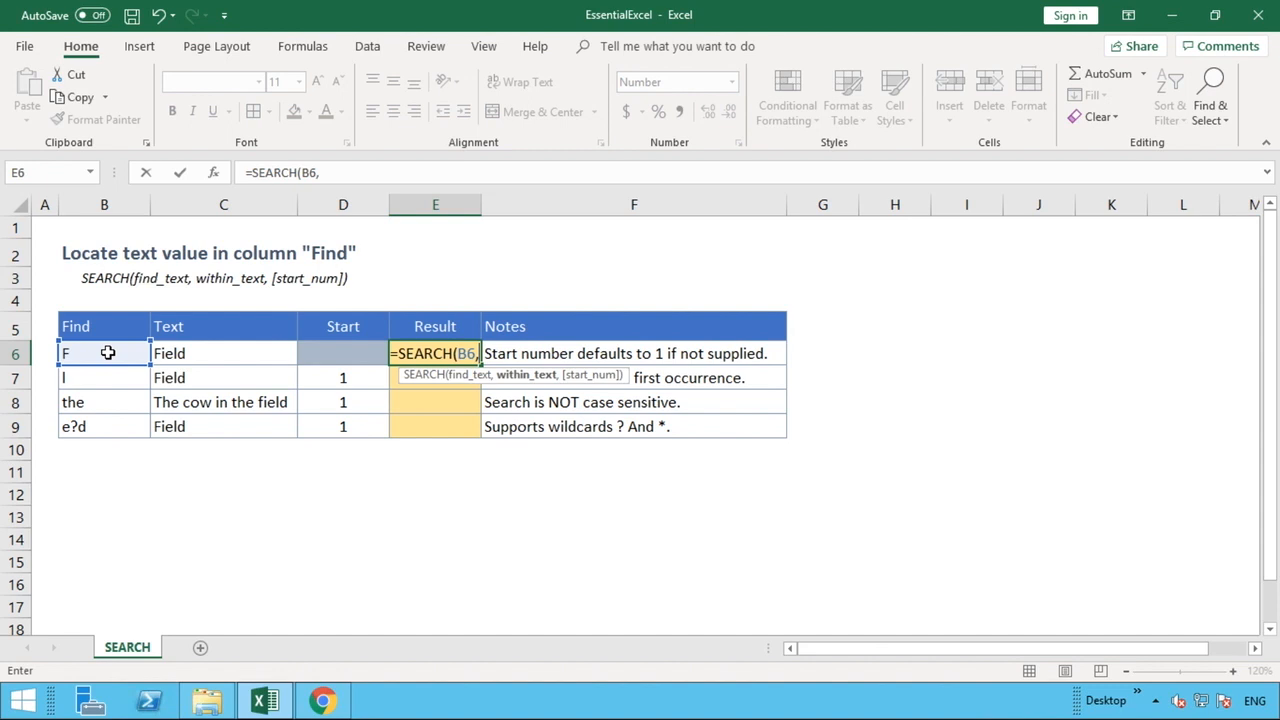
pyautogui.click(175, 353)
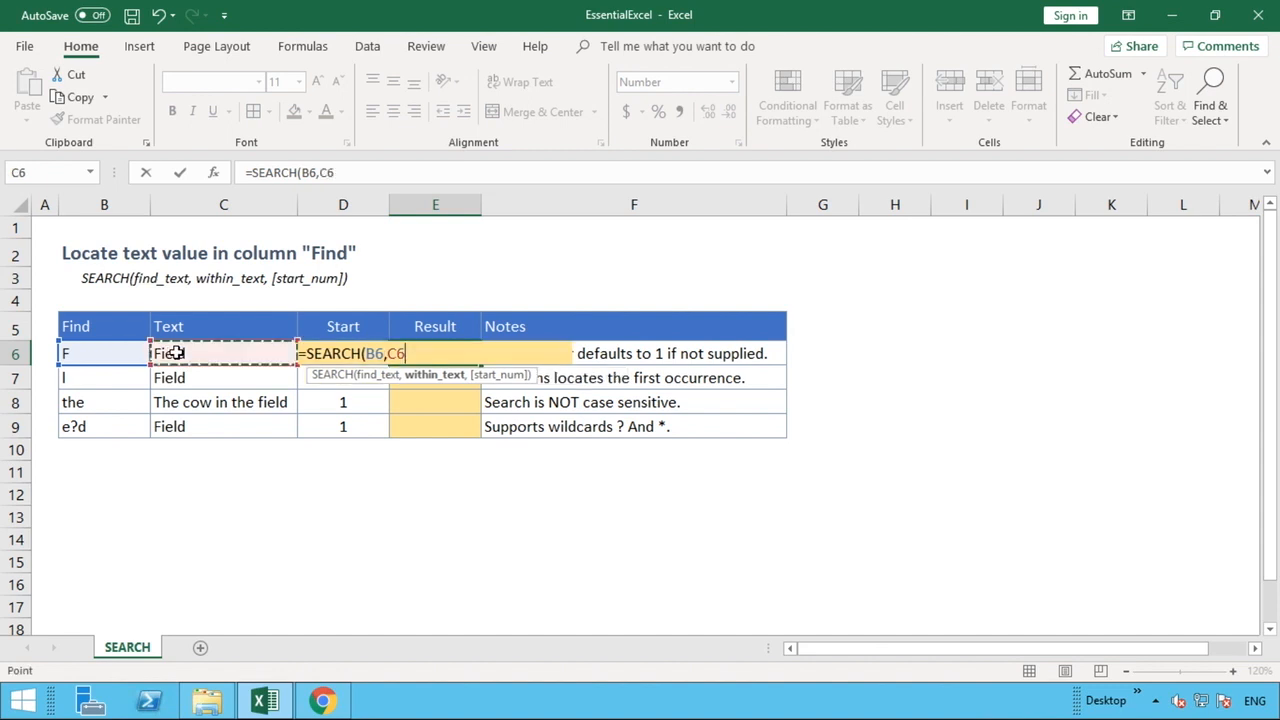
pyautogui.write(')')
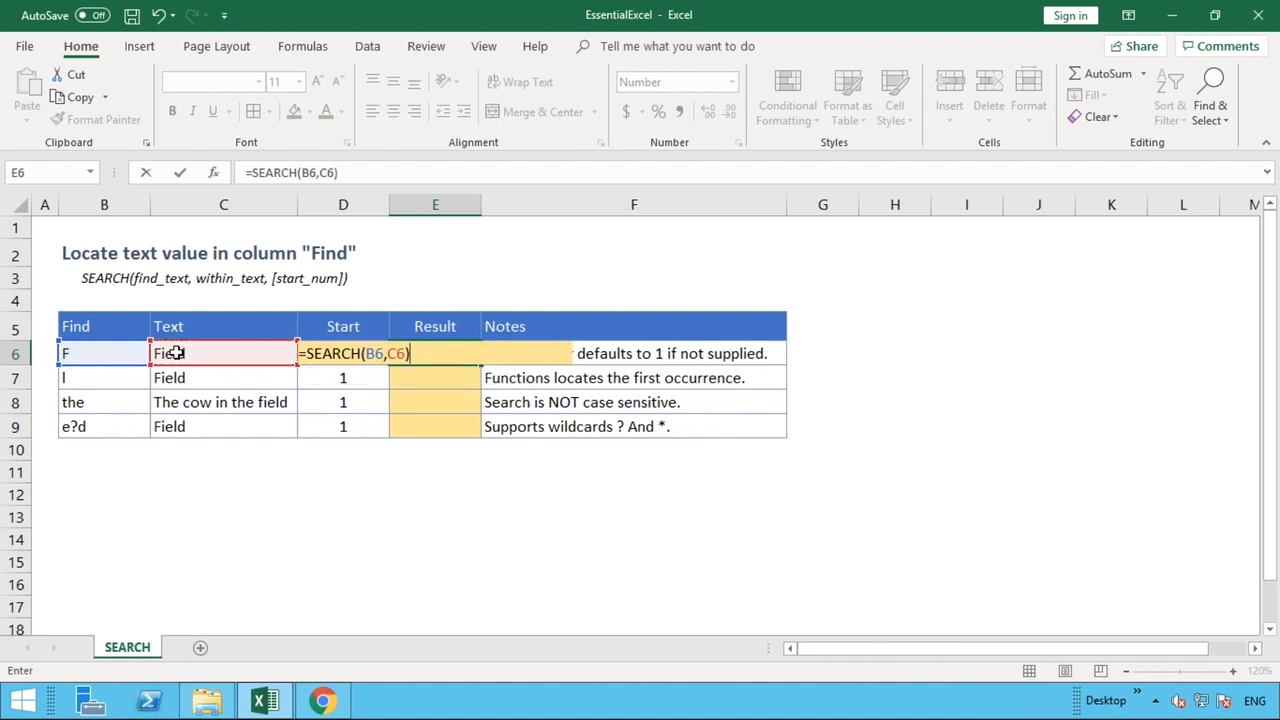
pyautogui.press('Return')
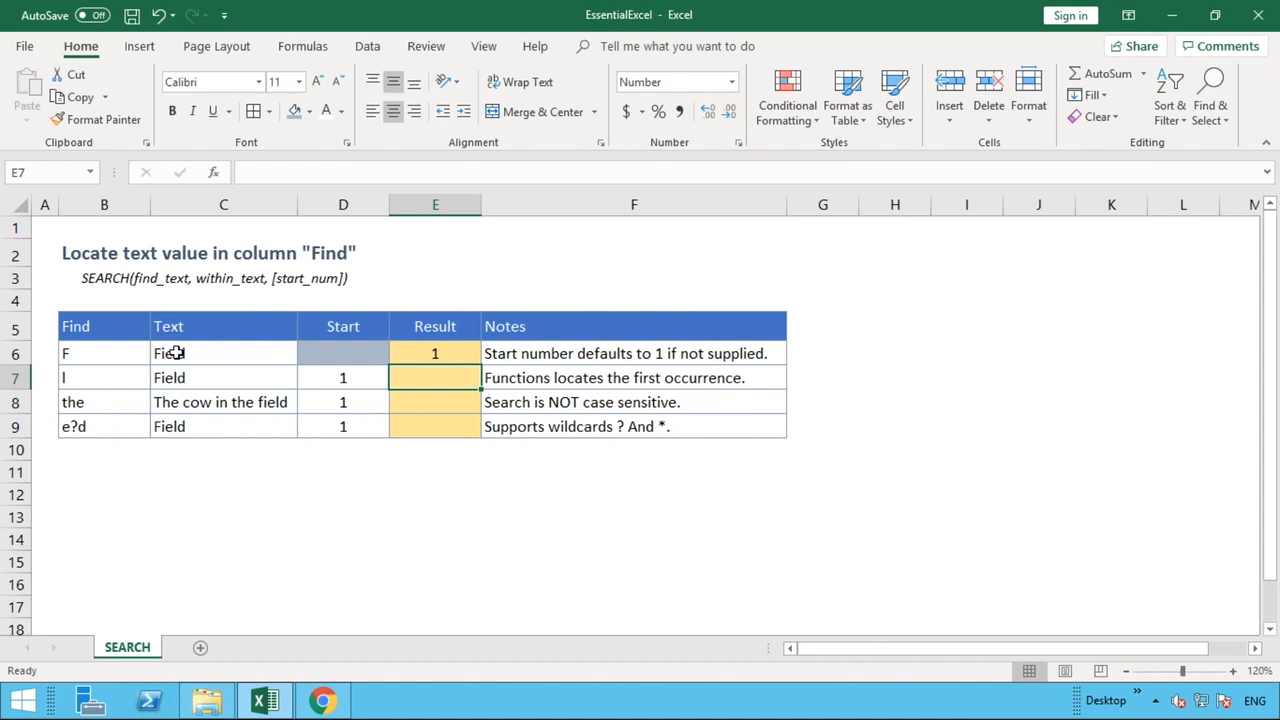
pyautogui.click(123, 356)
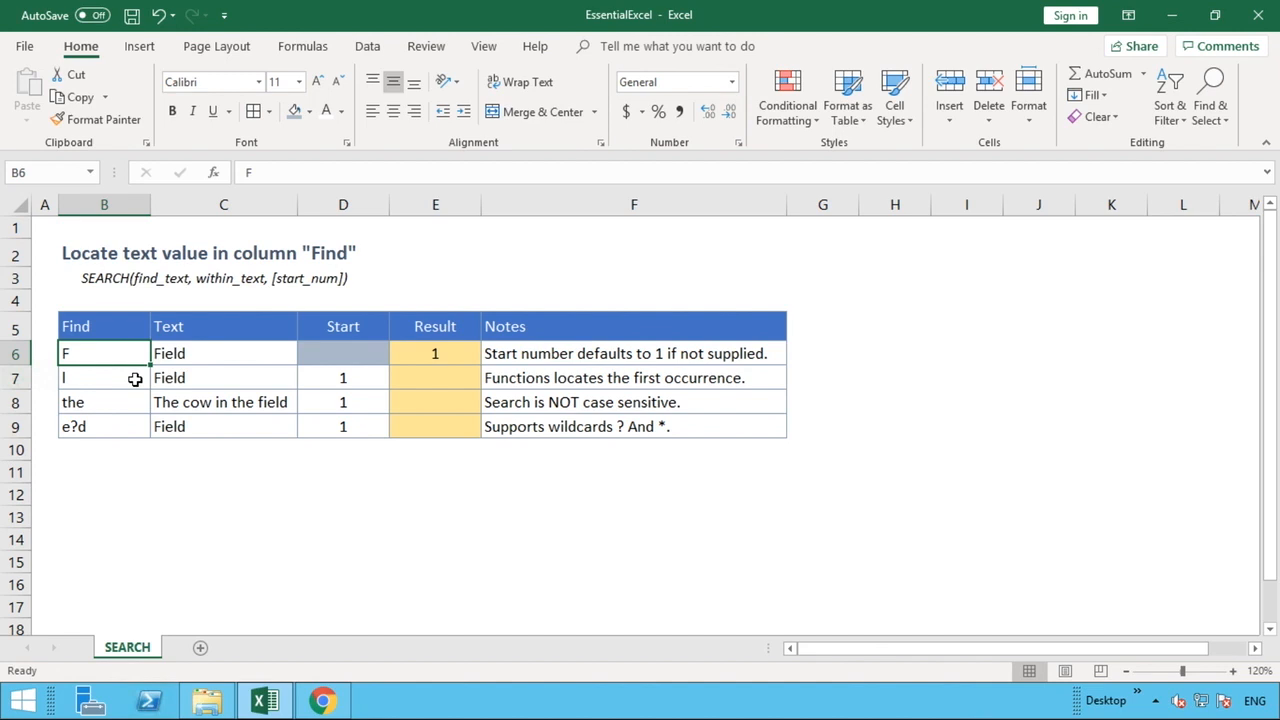
pyautogui.click(197, 355)
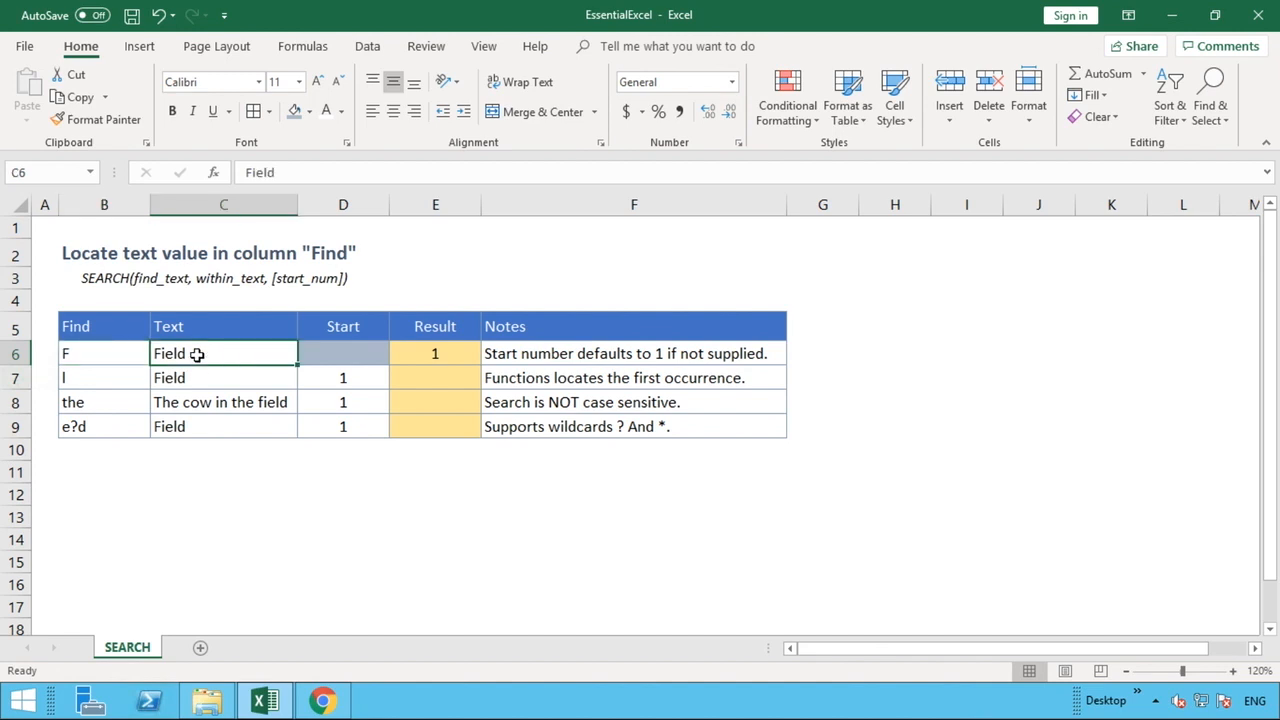
# - Enter the formula =SEARCH(B7,C7,D7) in result cell E7, taking the start number from the Start column
pyautogui.click(425, 376)
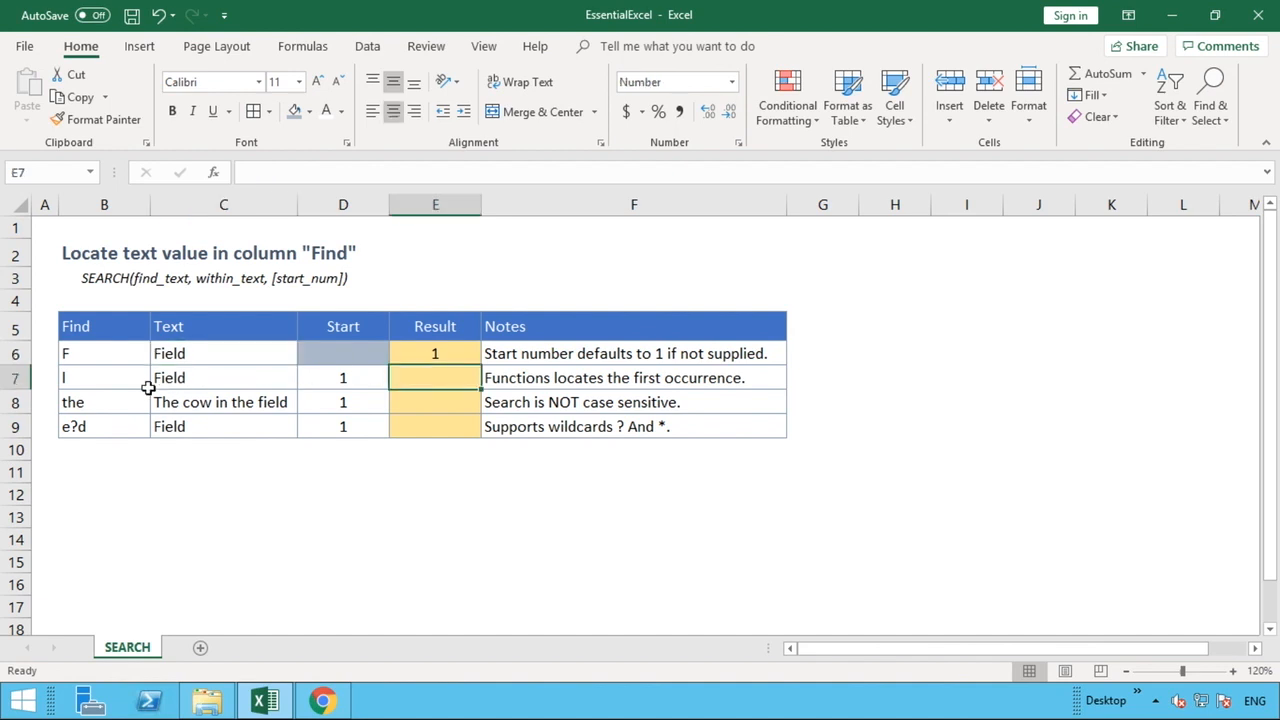
pyautogui.click(107, 385)
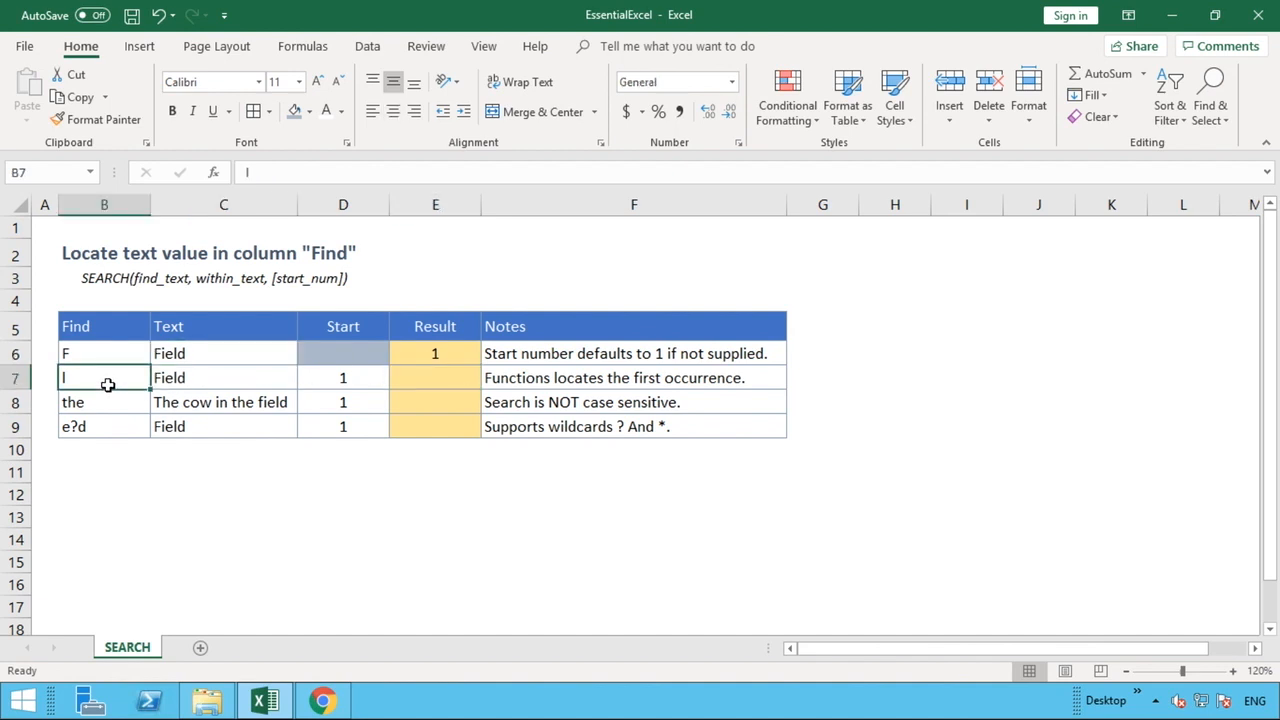
pyautogui.click(183, 375)
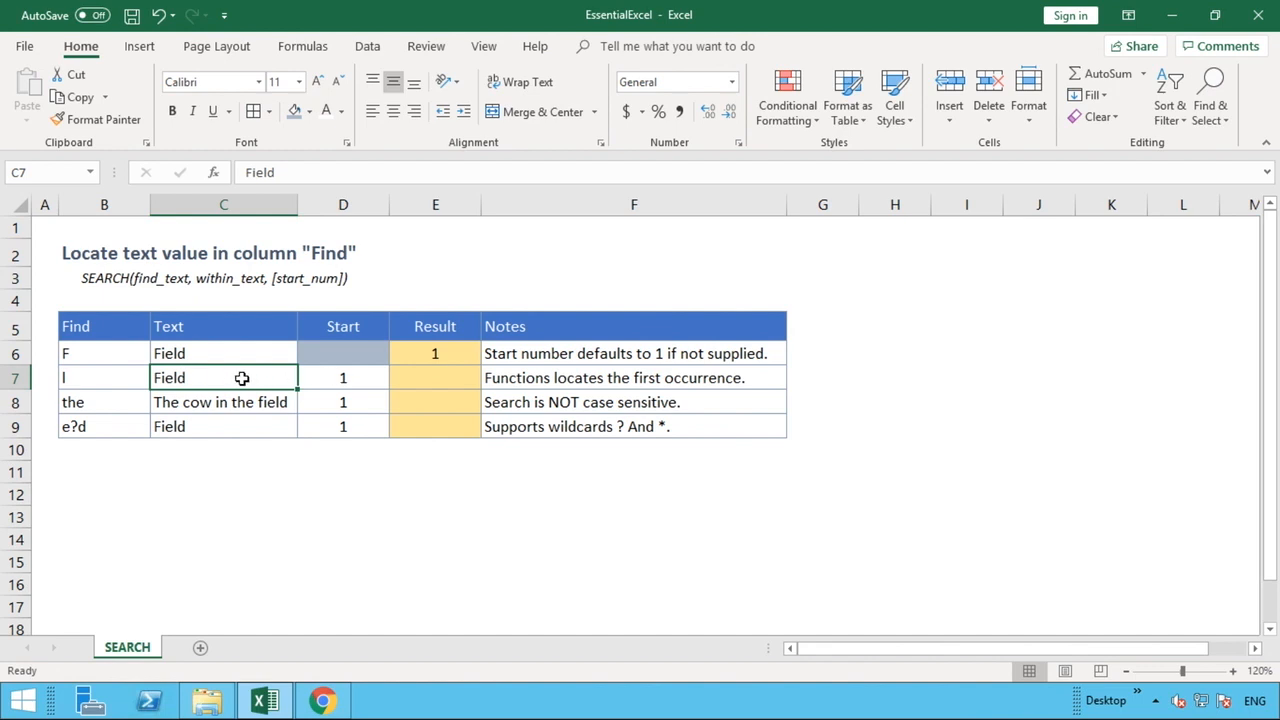
pyautogui.click(399, 378)
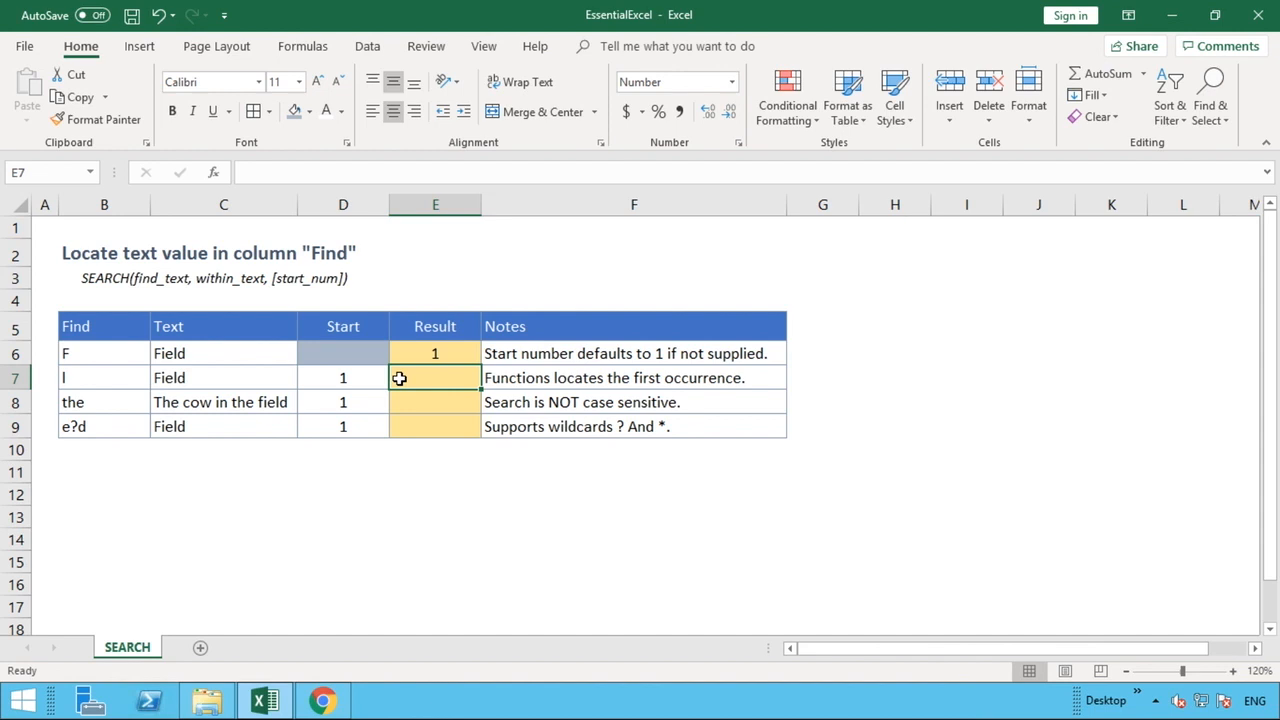
pyautogui.write('=SEARC')
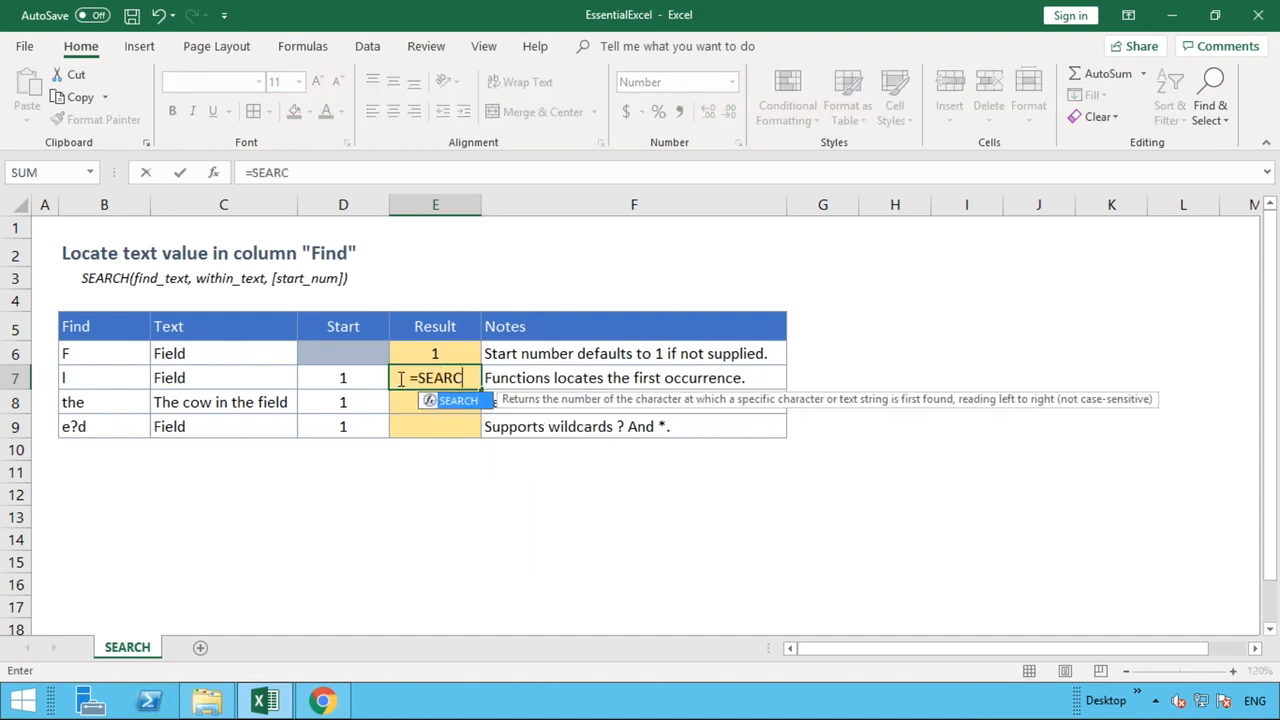
pyautogui.write('H(')
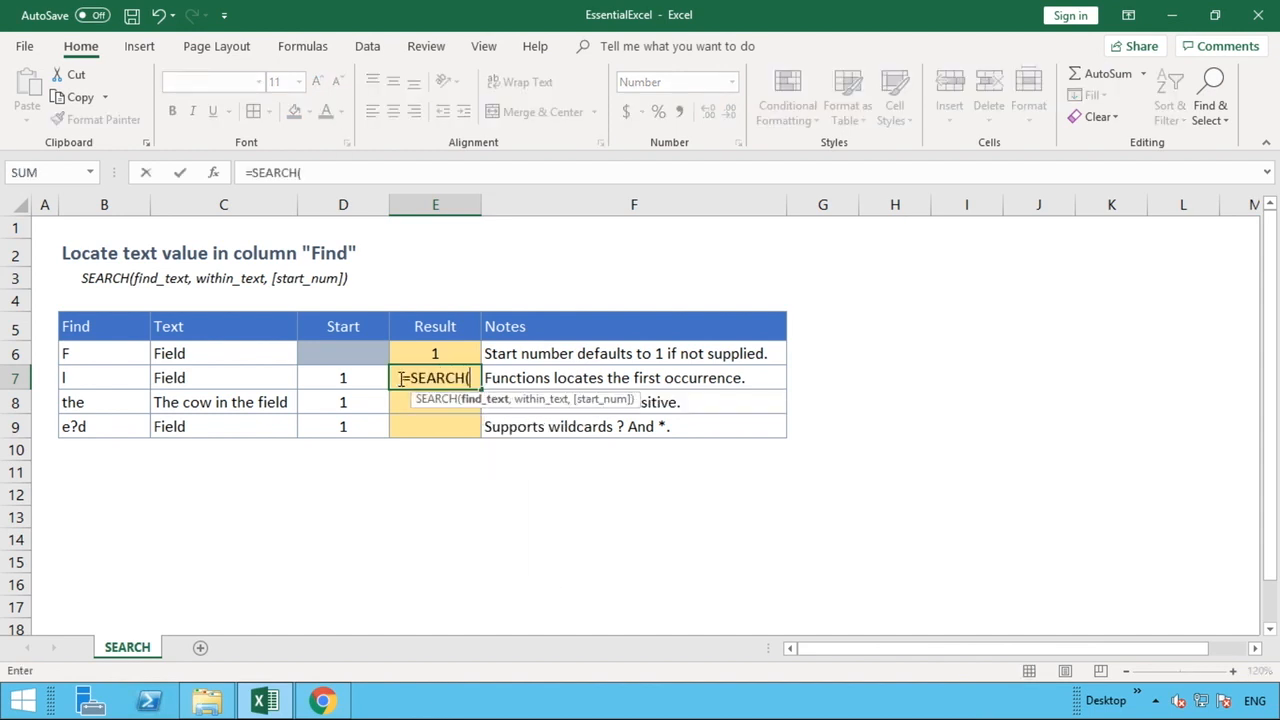
pyautogui.click(90, 377)
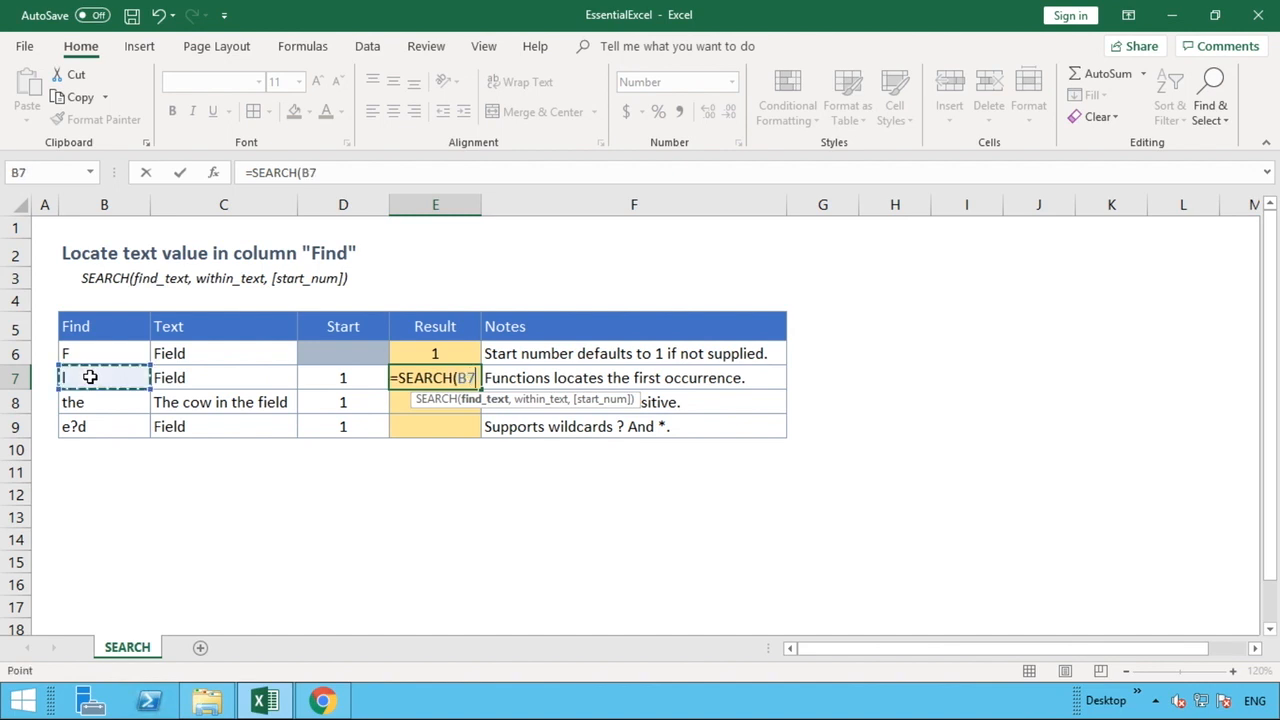
pyautogui.write(',')
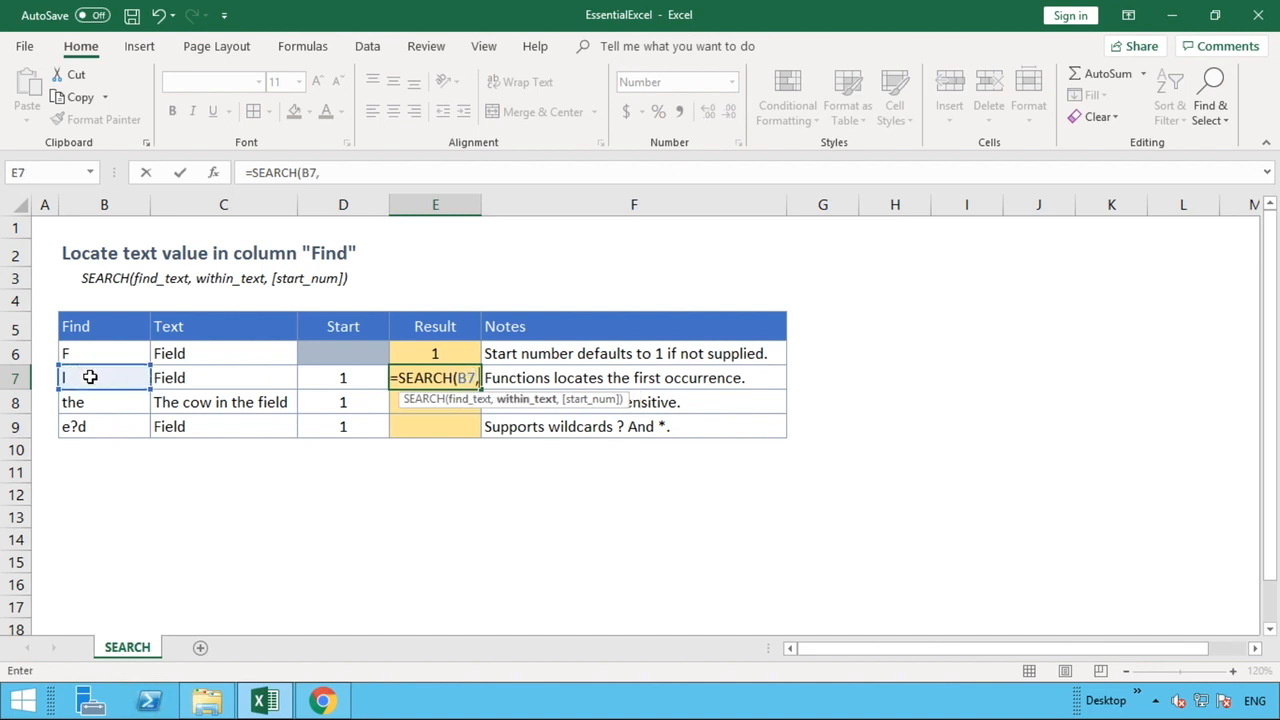
pyautogui.click(203, 380)
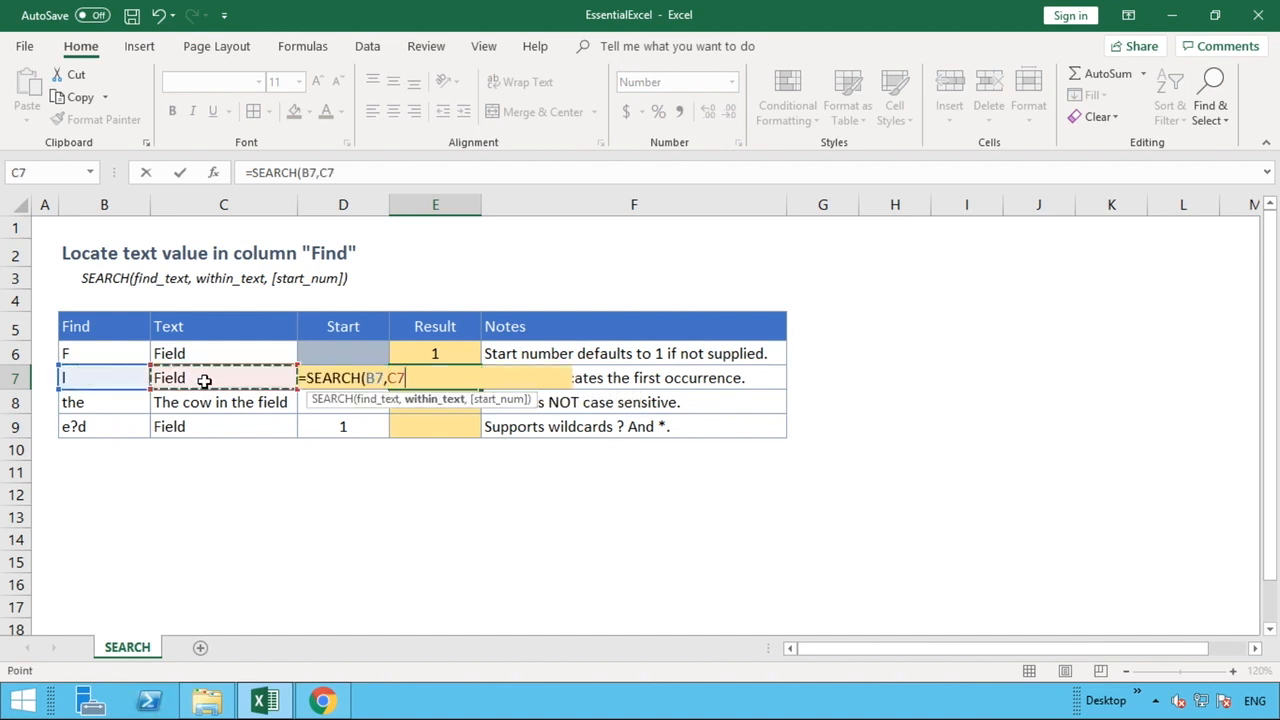
pyautogui.write(',')
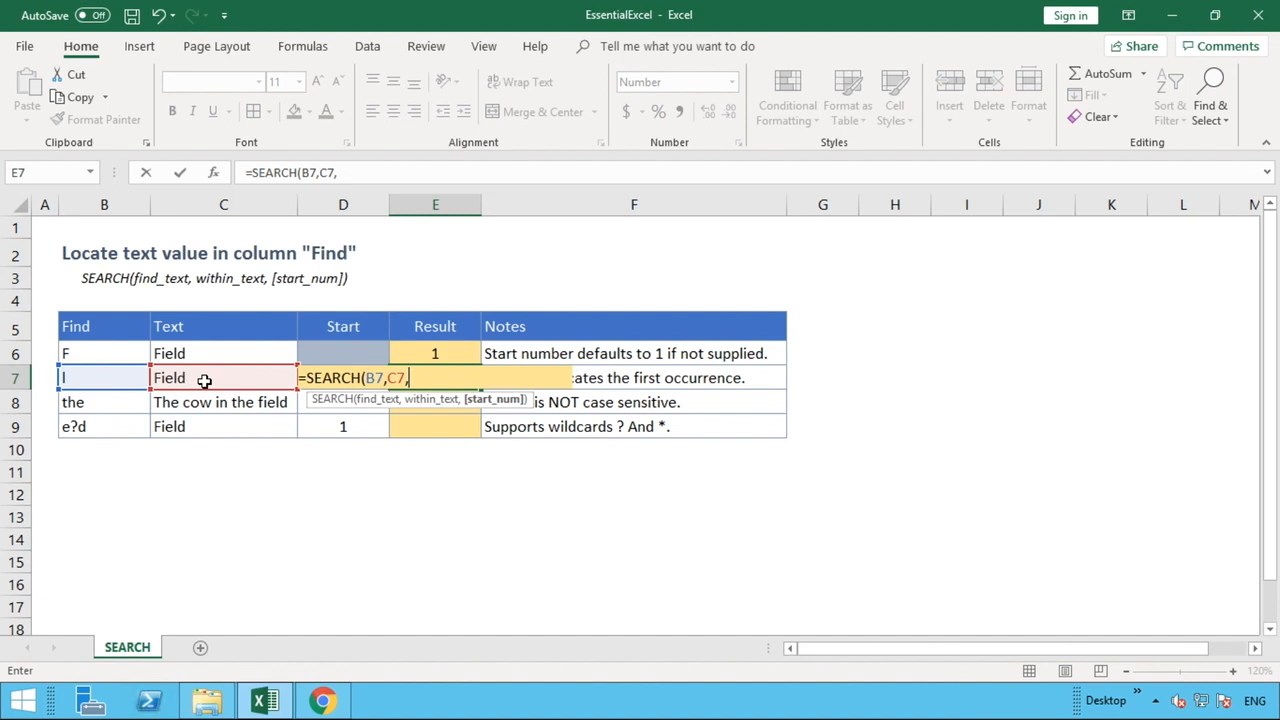
pyautogui.write('d7')
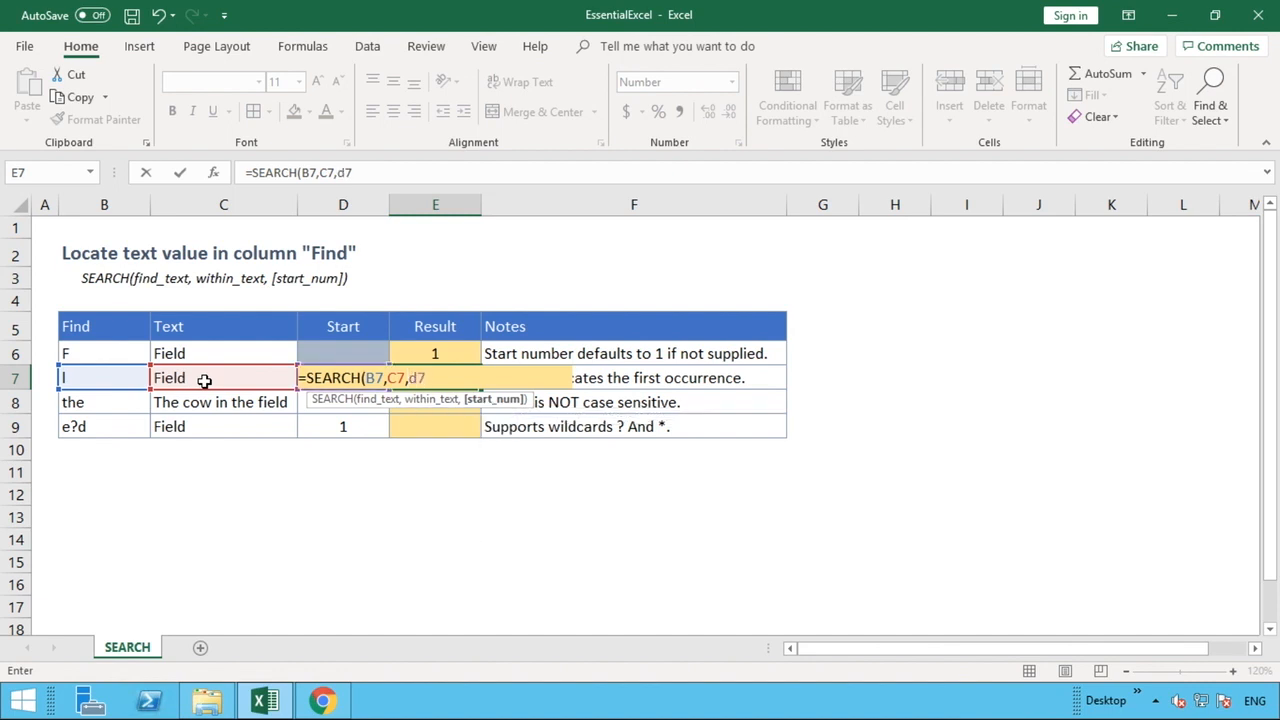
pyautogui.write(')')
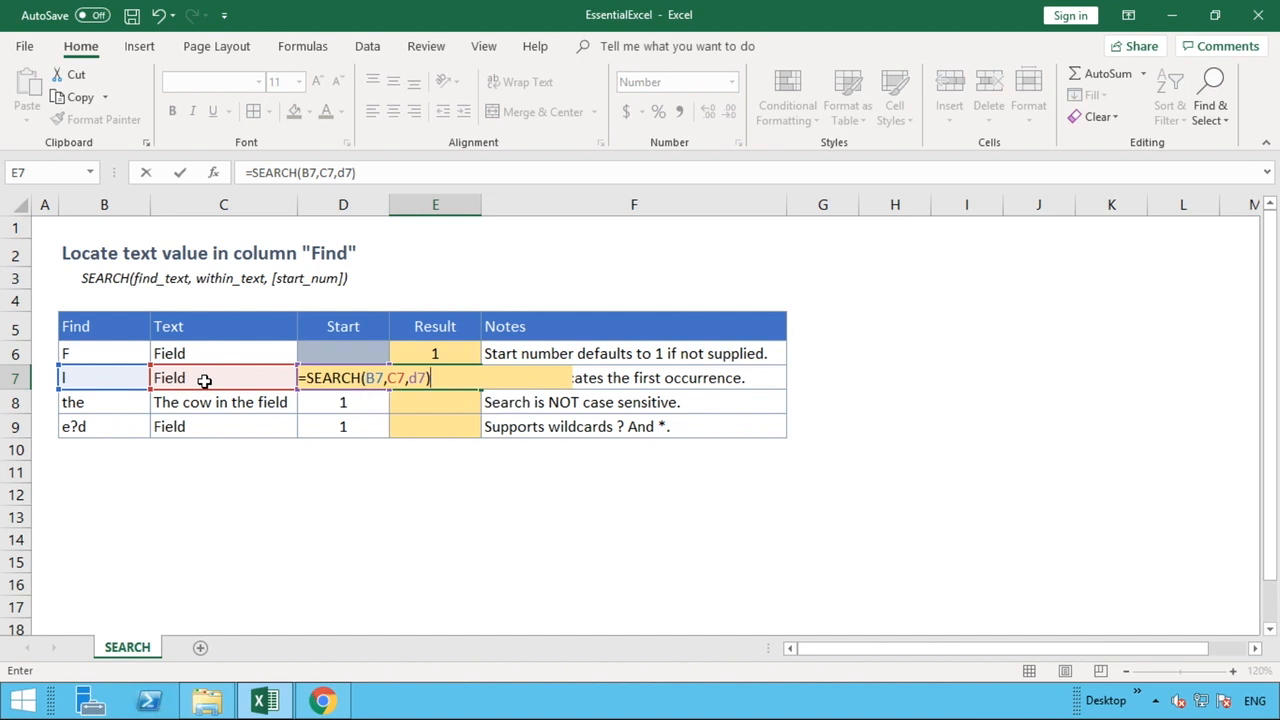
pyautogui.press('Return')
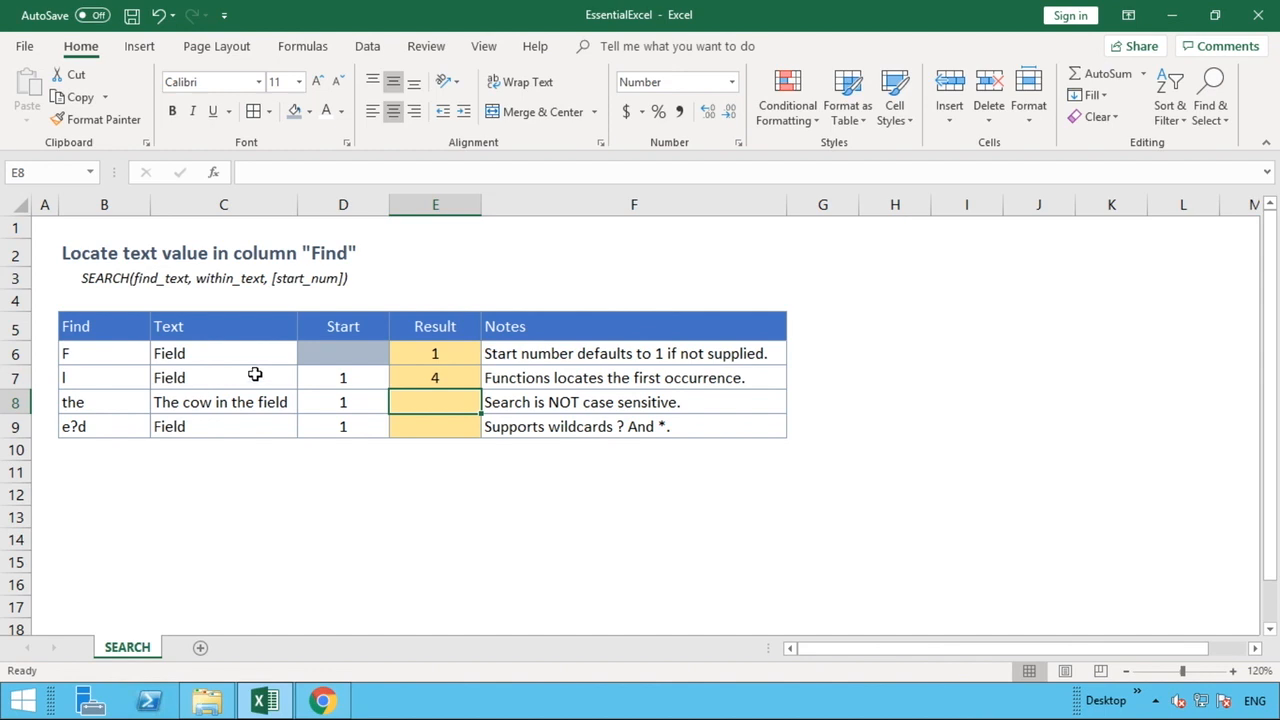
# - Append a second letter l to the text in cell C7, making it "Field l"
pyautogui.click(437, 372)
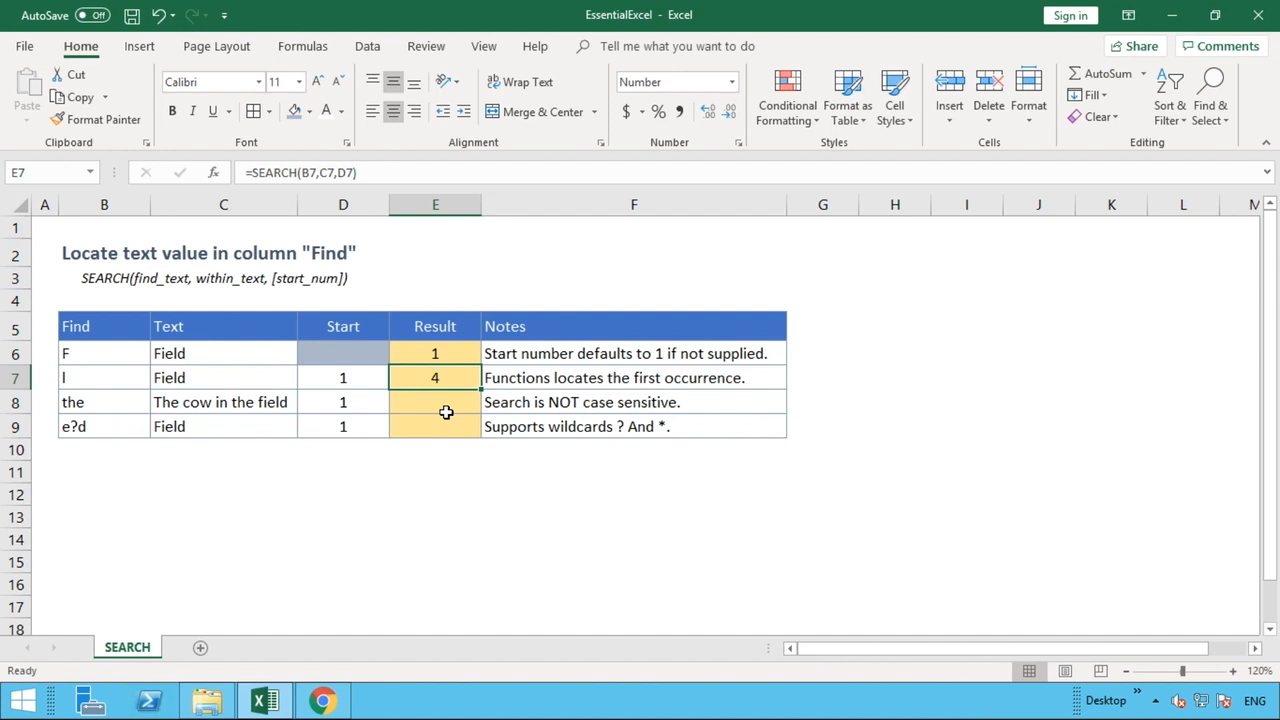
pyautogui.doubleClick(276, 374)
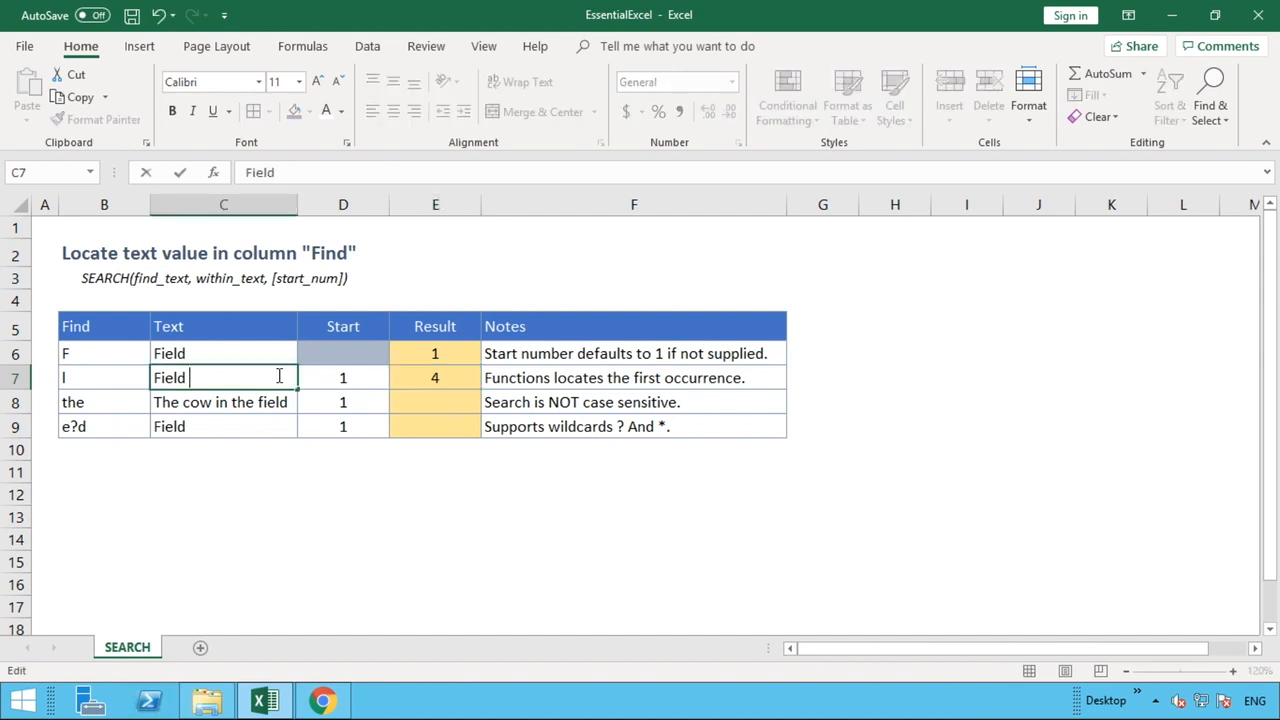
pyautogui.write('l')
pyautogui.press('Return')
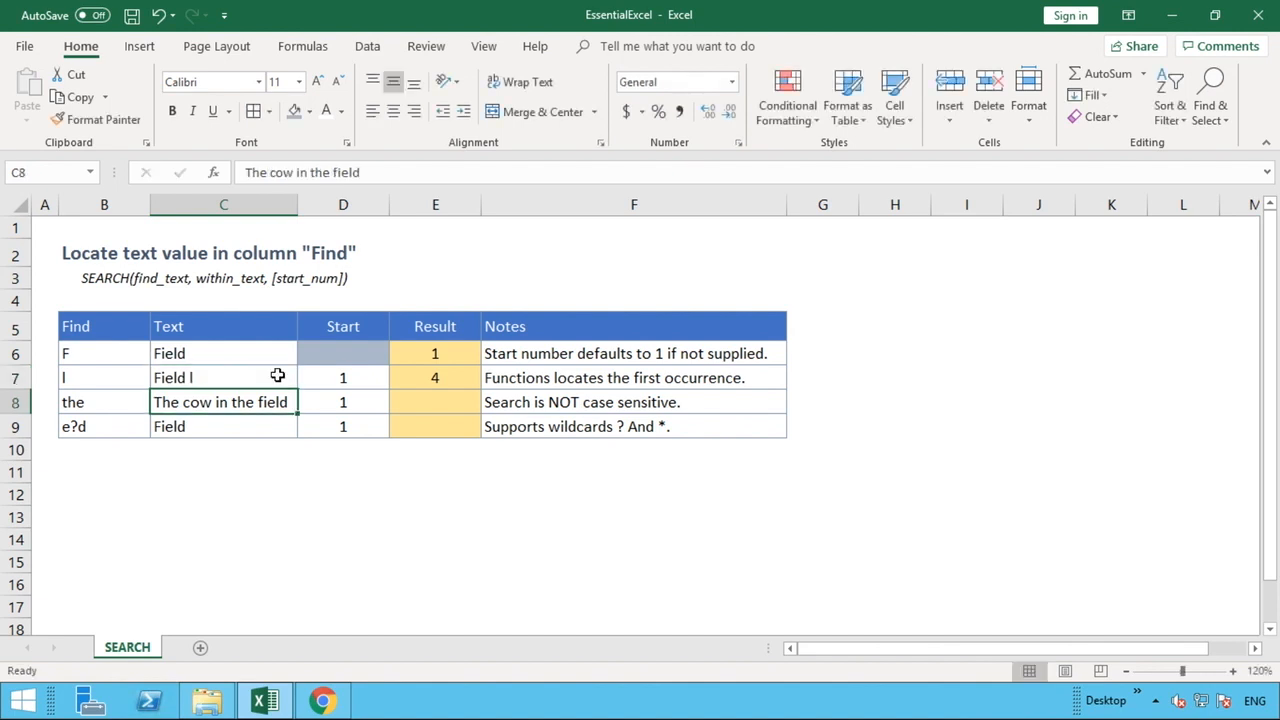
# - Remove the first letter l from the text in cell C7, making it "Fied l"
pyautogui.doubleClick(177, 377)
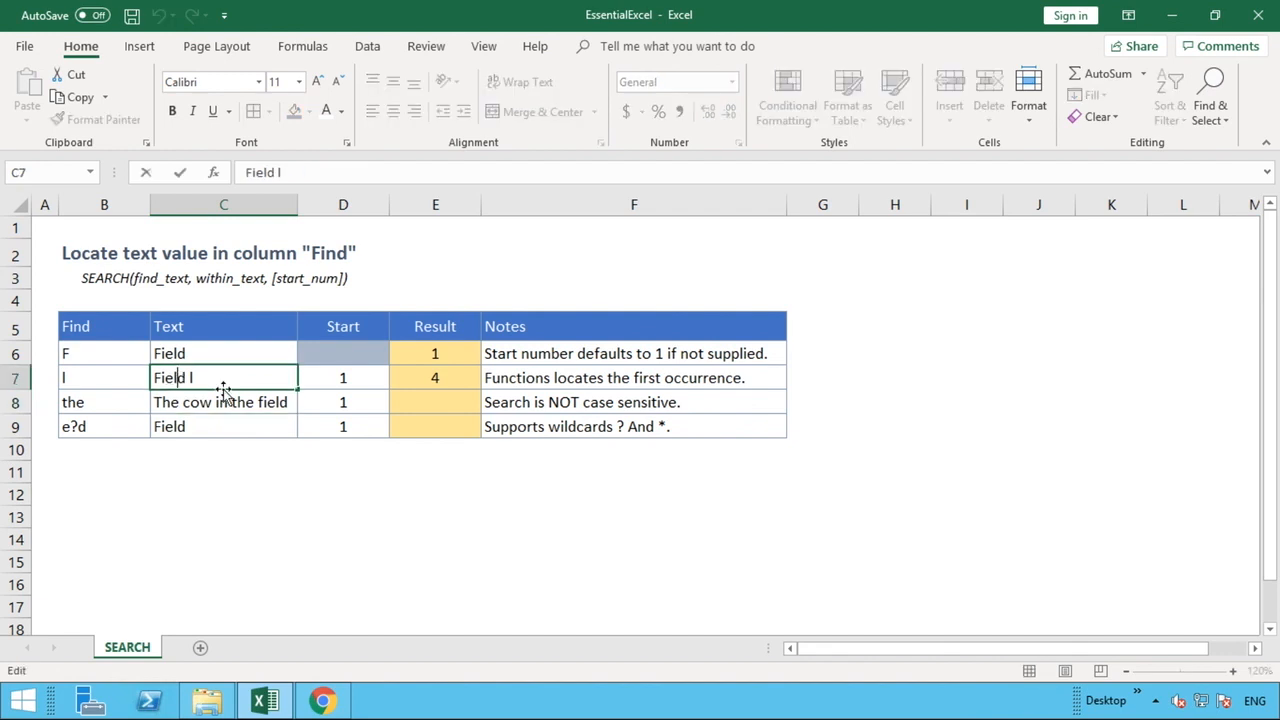
pyautogui.press('BackSpace')
pyautogui.press('Return')
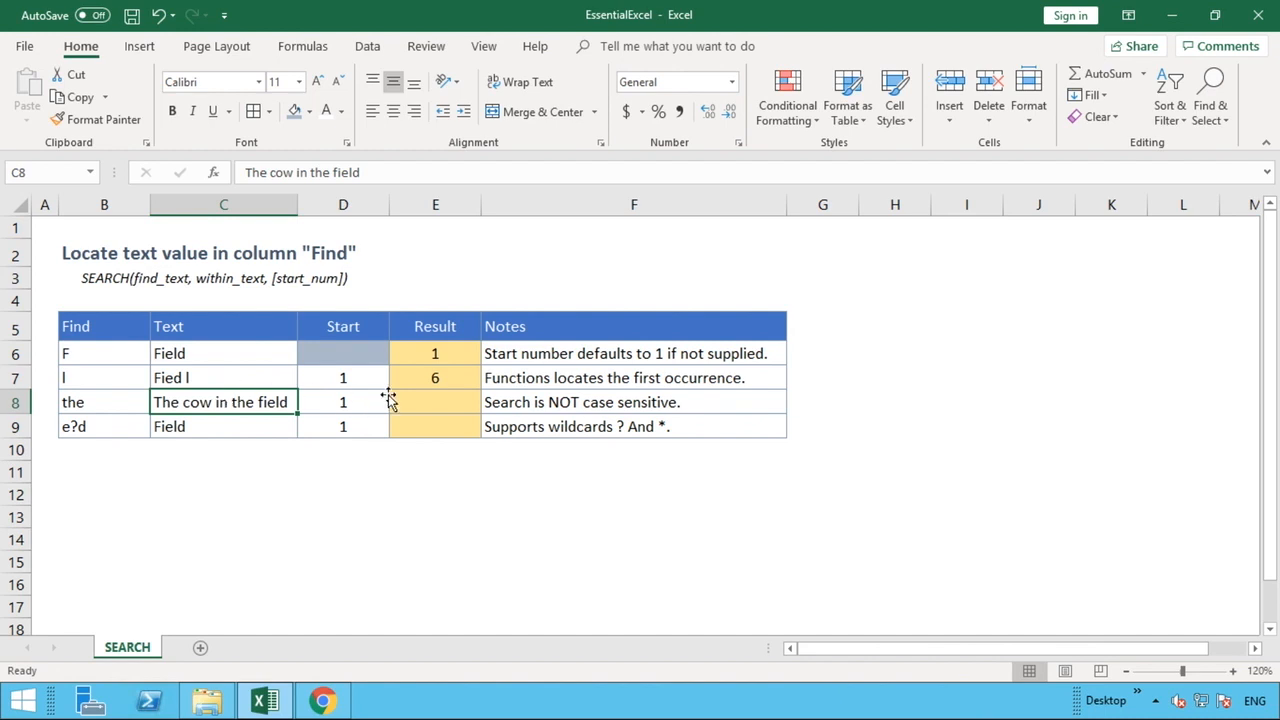
# - Restore the text in cell C7 to "Field" by reinserting the missing l and removing the trailing one
pyautogui.click(239, 376)
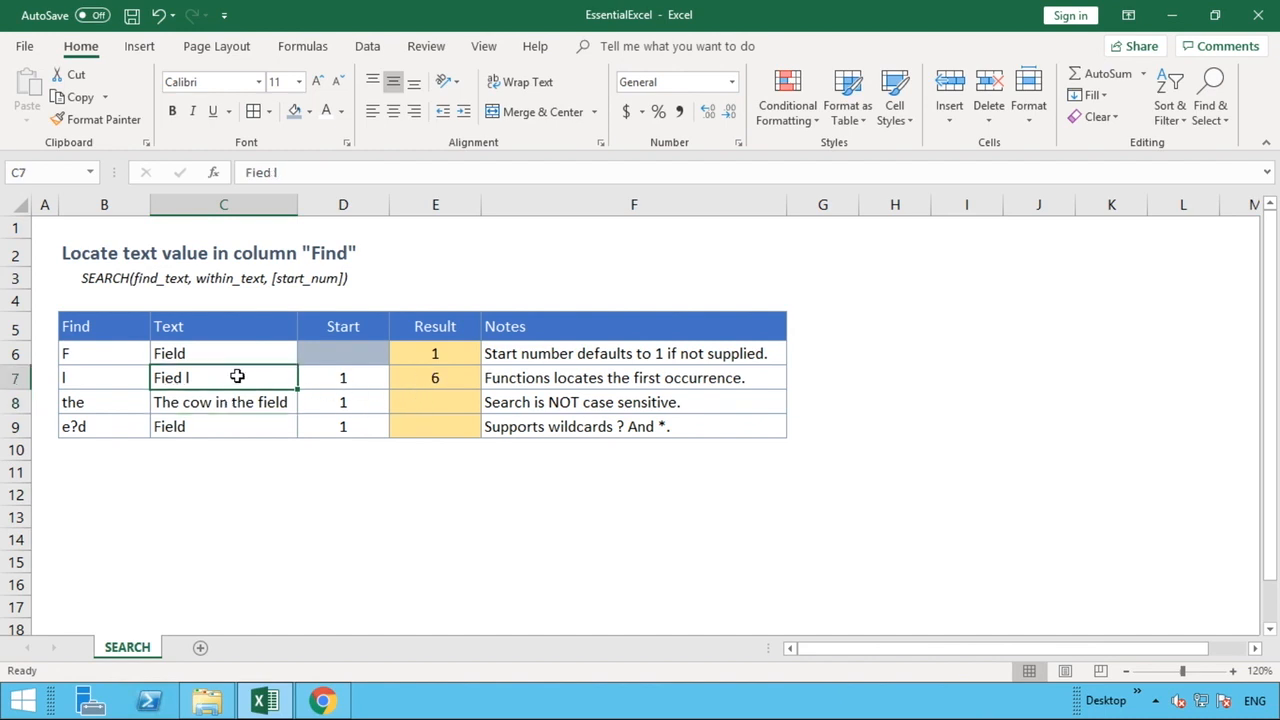
pyautogui.doubleClick(173, 377)
pyautogui.doubleClick(186, 377)
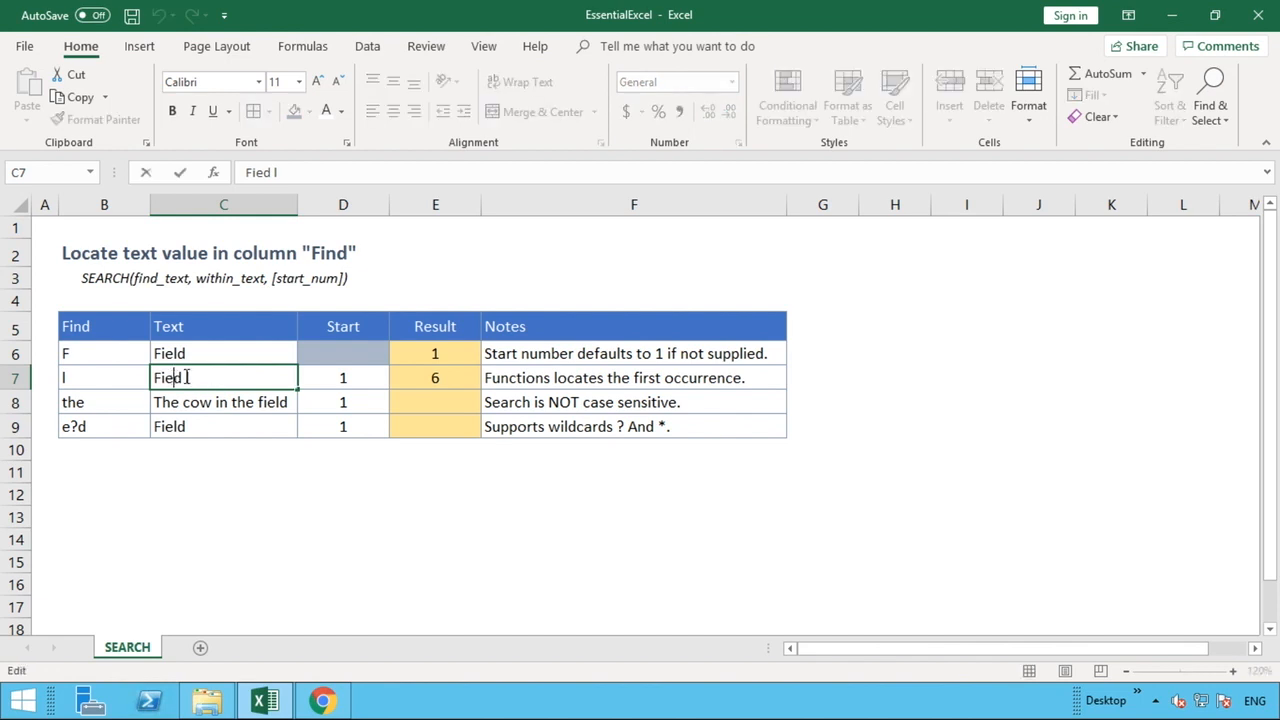
pyautogui.write('l')
pyautogui.press('BackSpace')
pyautogui.press('BackSpace')
pyautogui.press('Return')
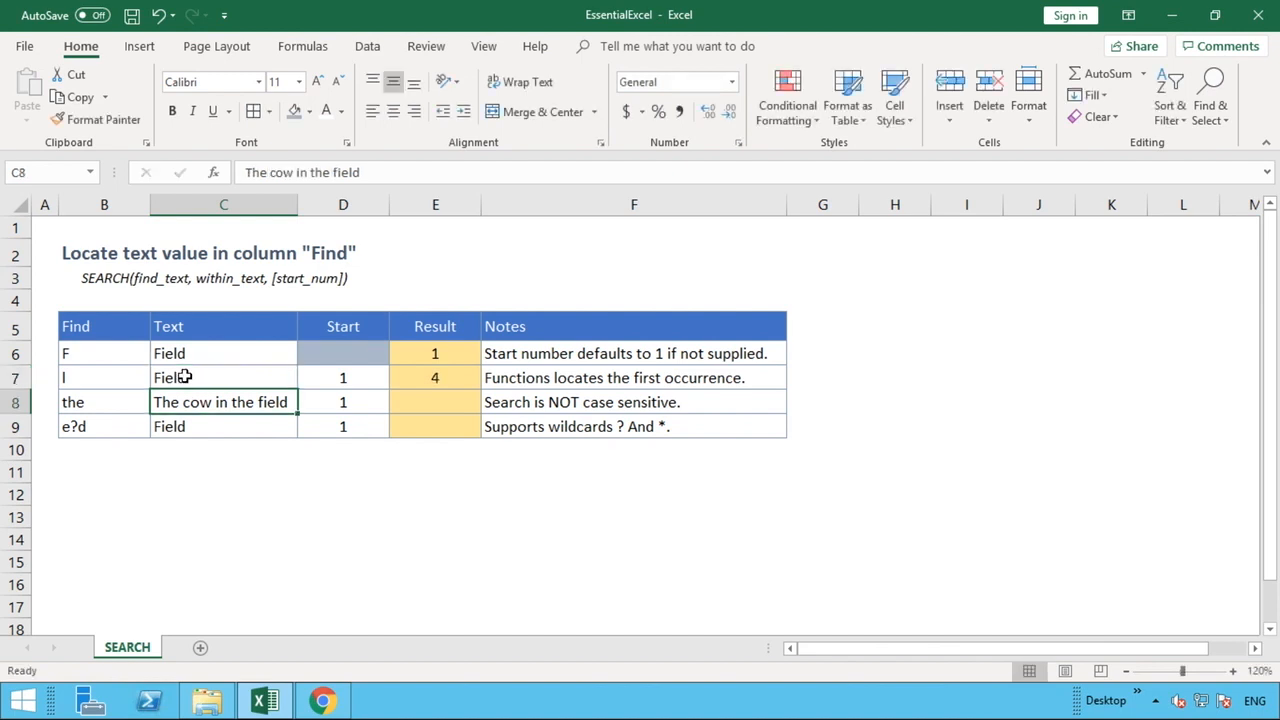
# - Enter the formula =SEARCH(B8,C8,D8) in result cell E8 to locate "the" within the cow sentence
pyautogui.click(420, 404)
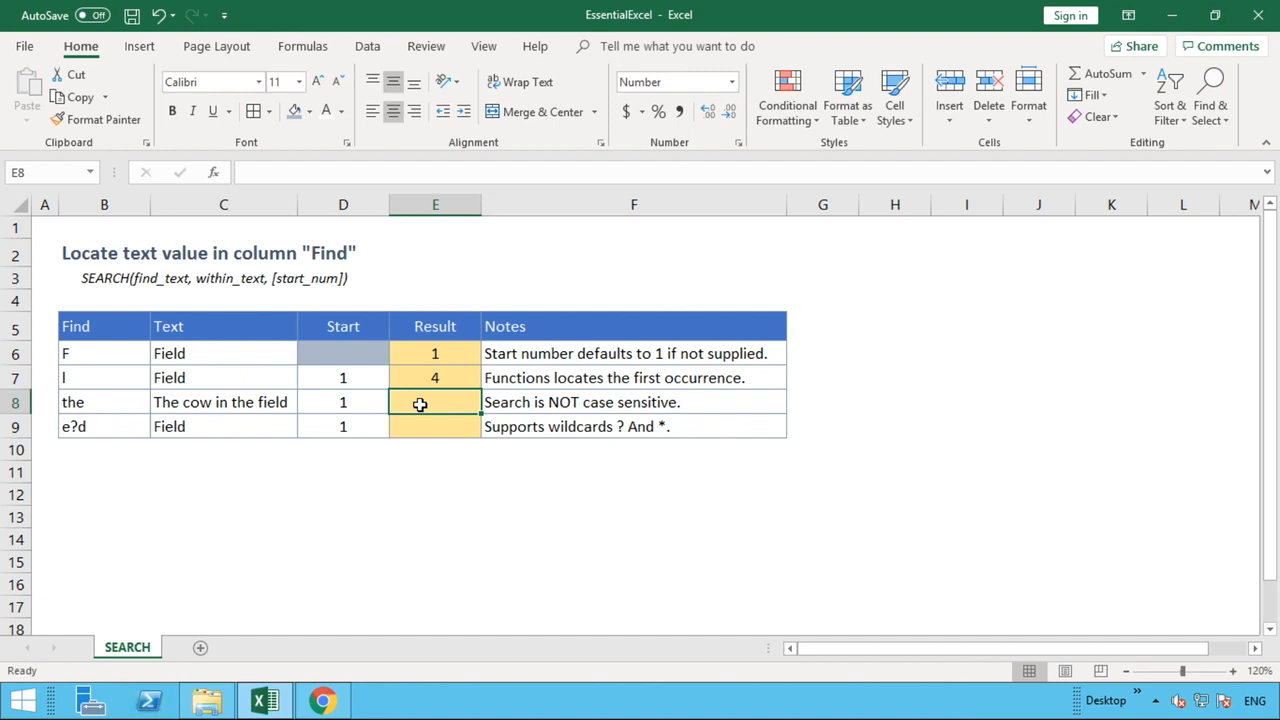
pyautogui.write('=')
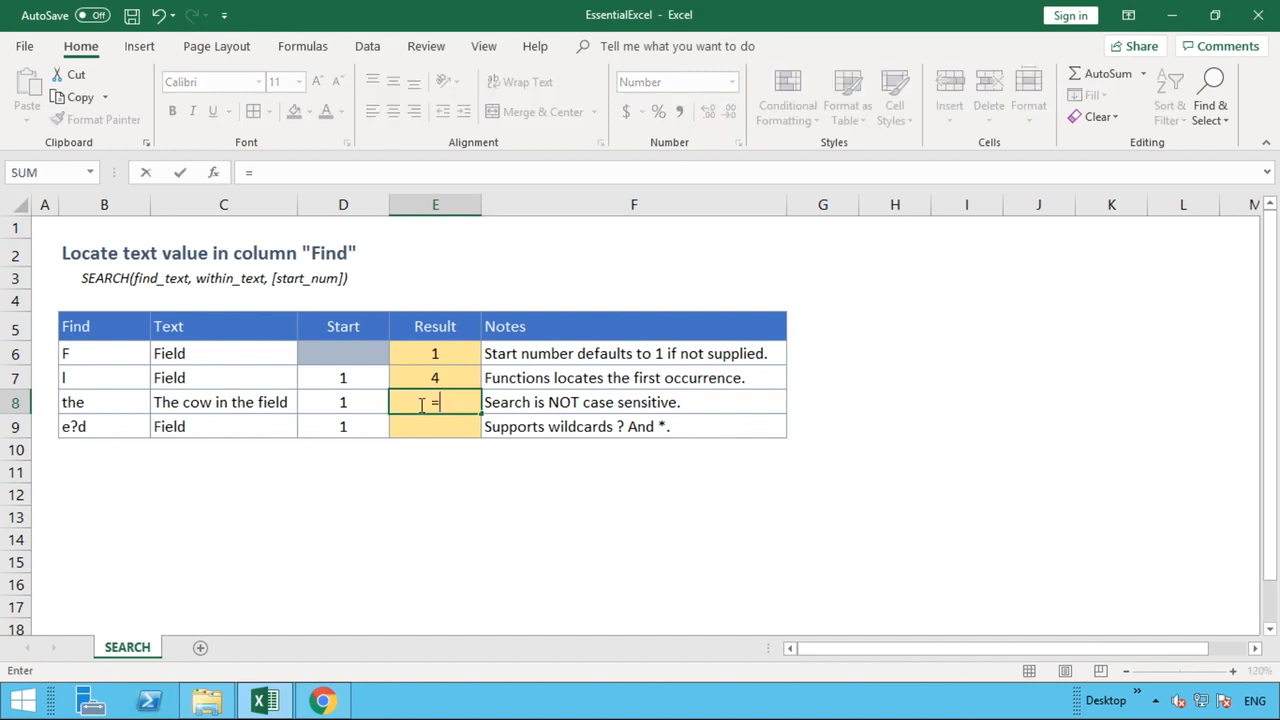
pyautogui.write('SEARCH(')
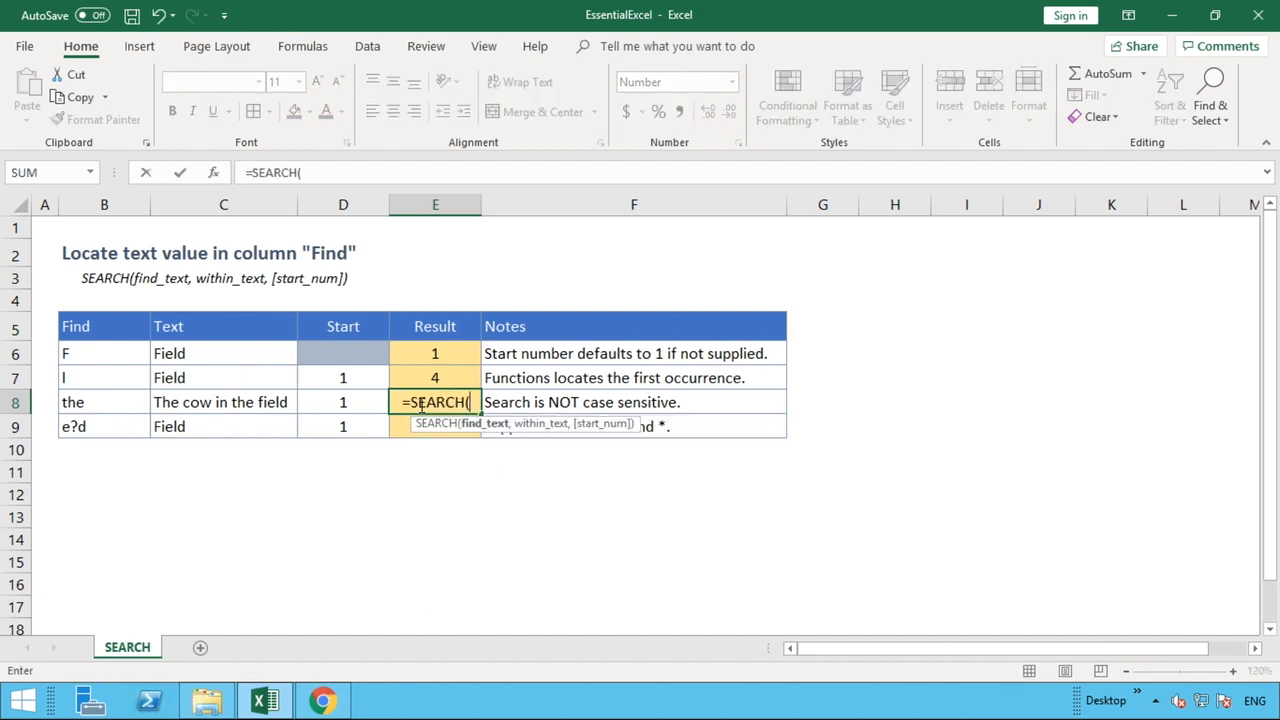
pyautogui.click(106, 400)
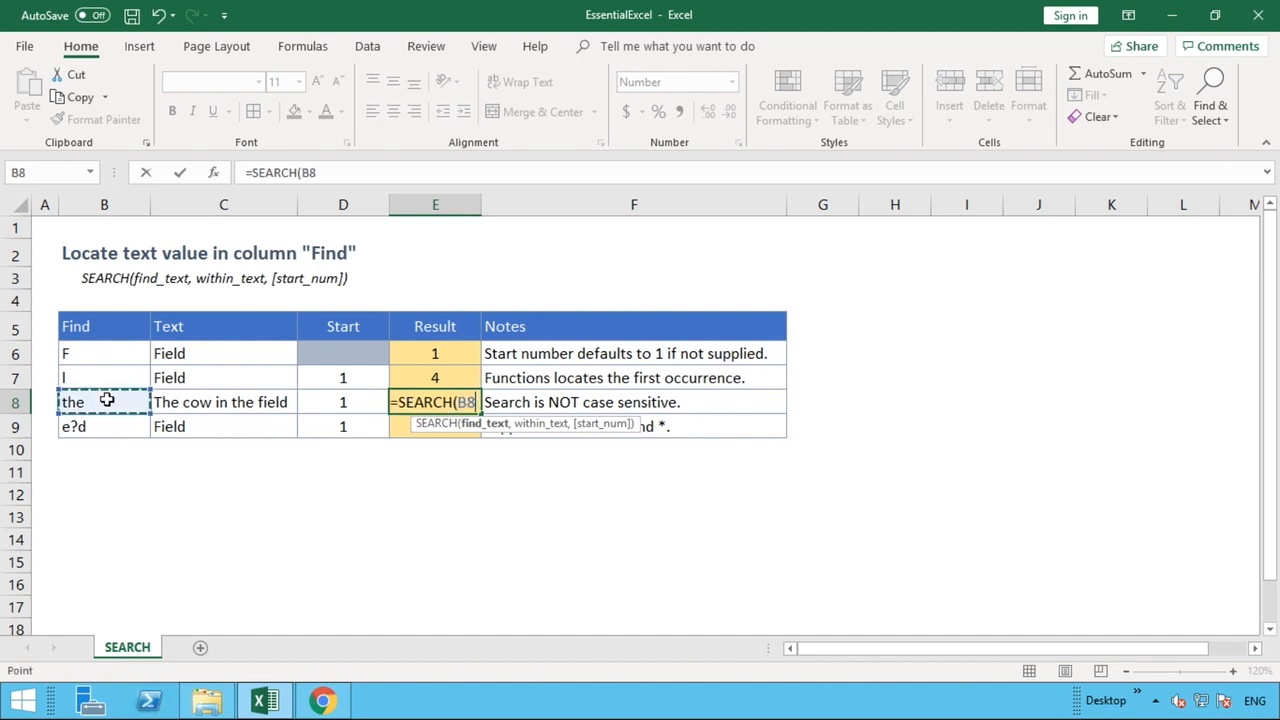
pyautogui.write(',')
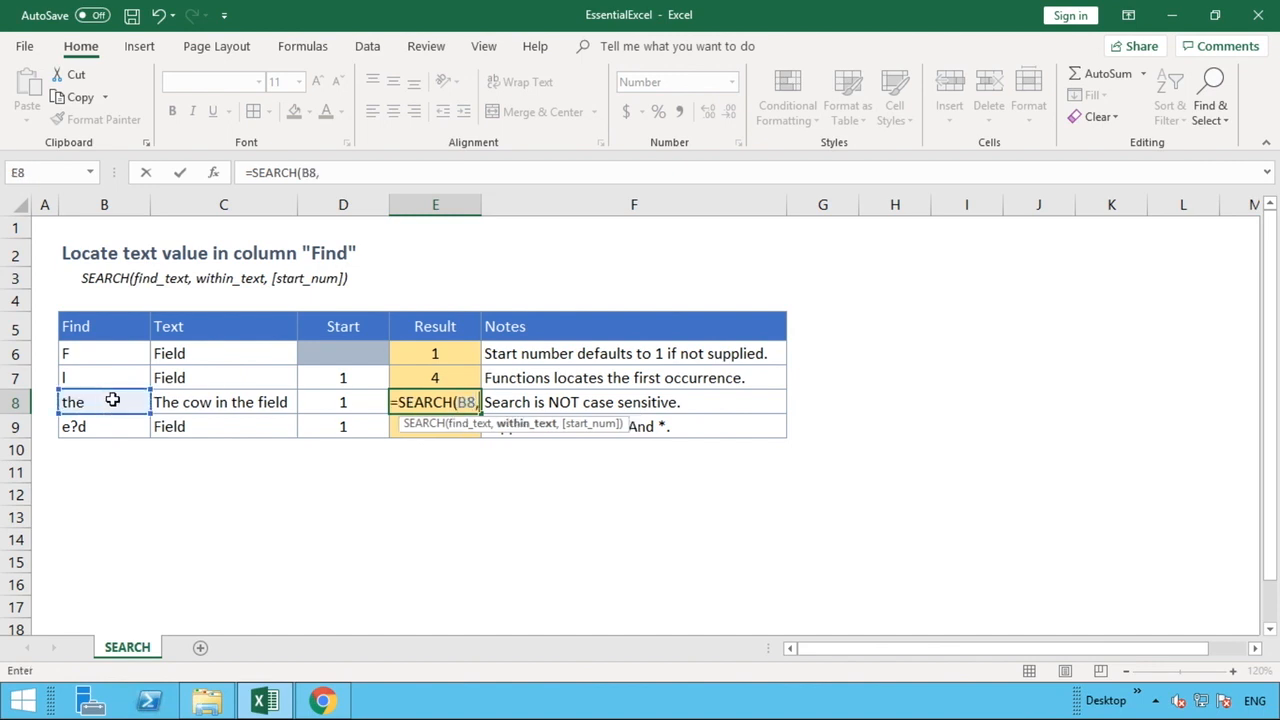
pyautogui.click(215, 402)
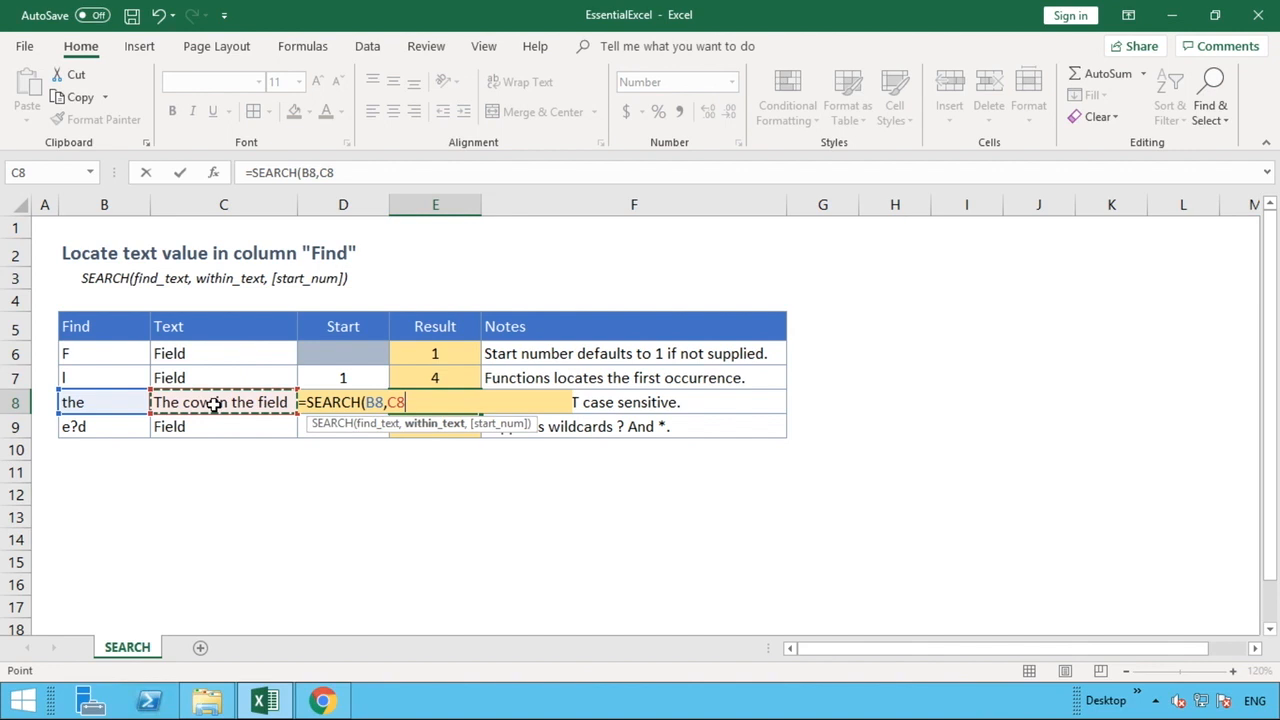
pyautogui.write(',')
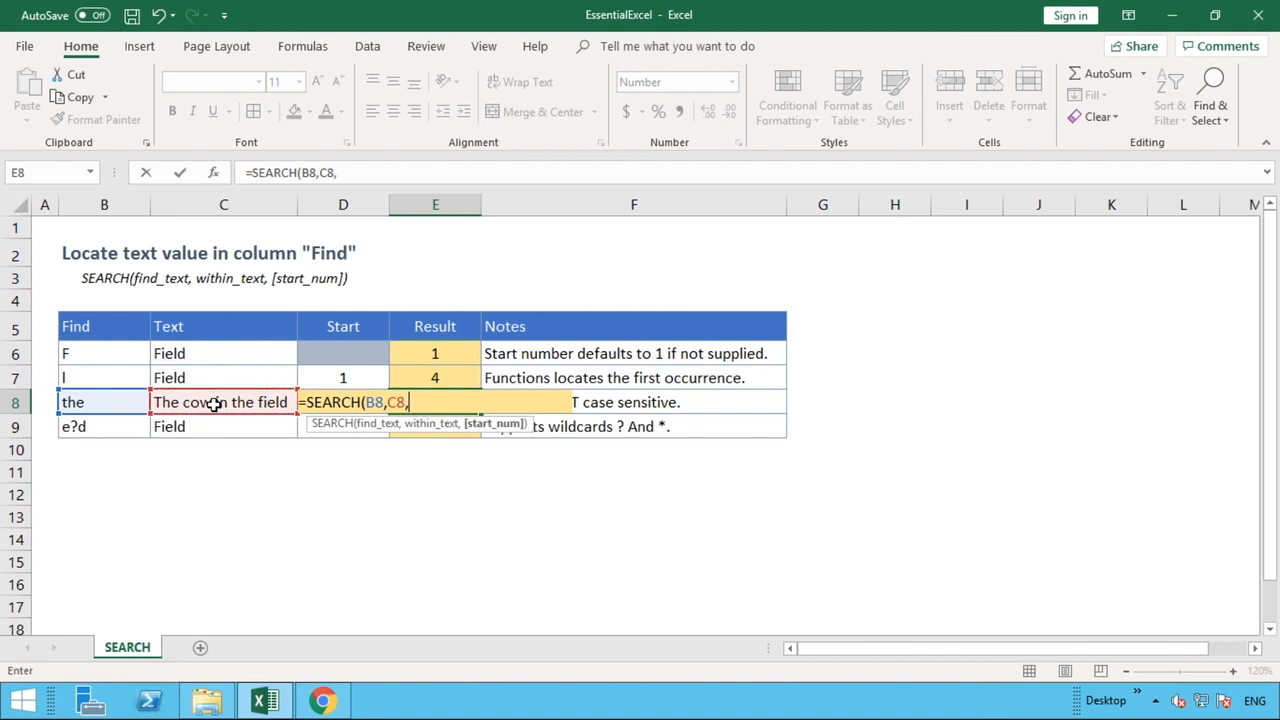
pyautogui.write('d8')
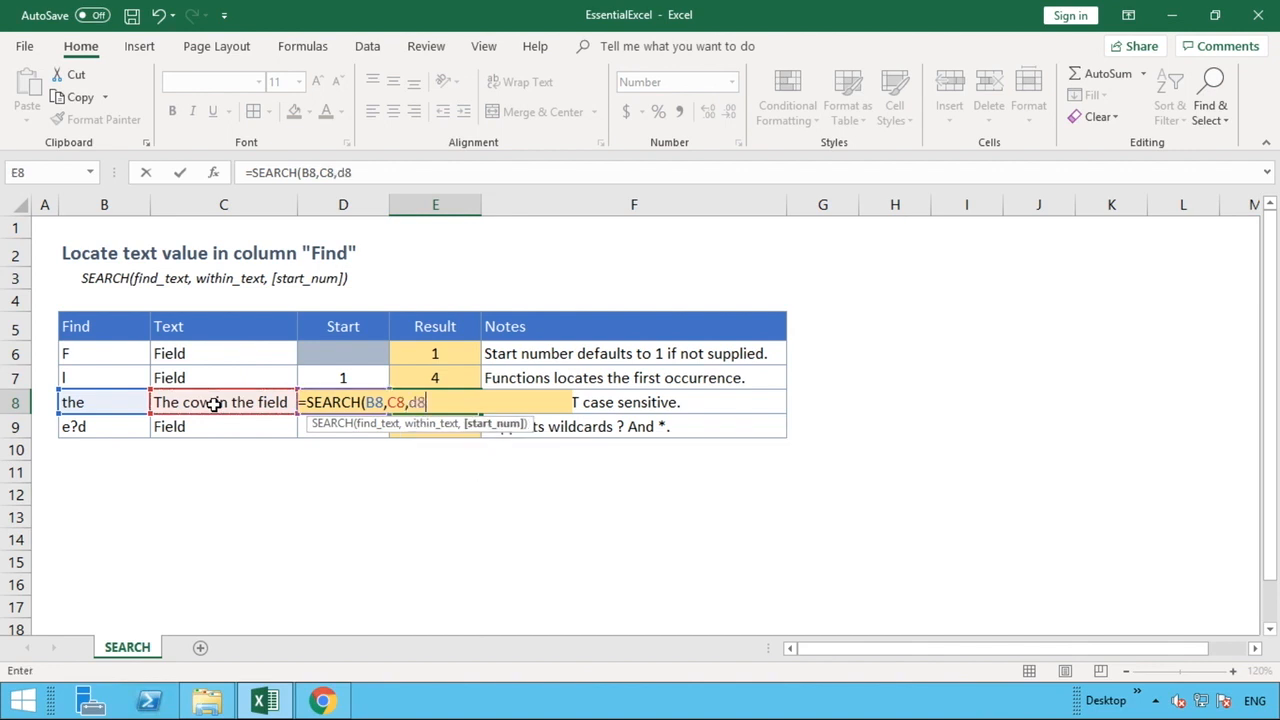
pyautogui.write(')')
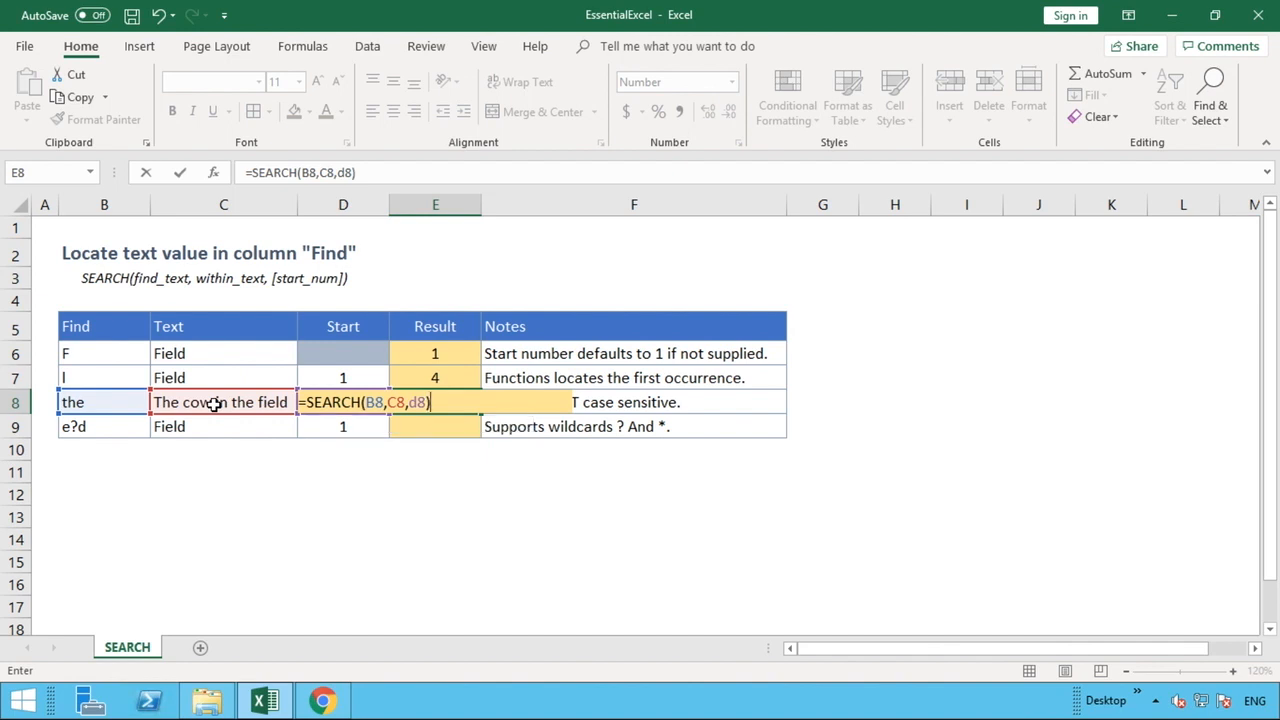
pyautogui.press('Return')
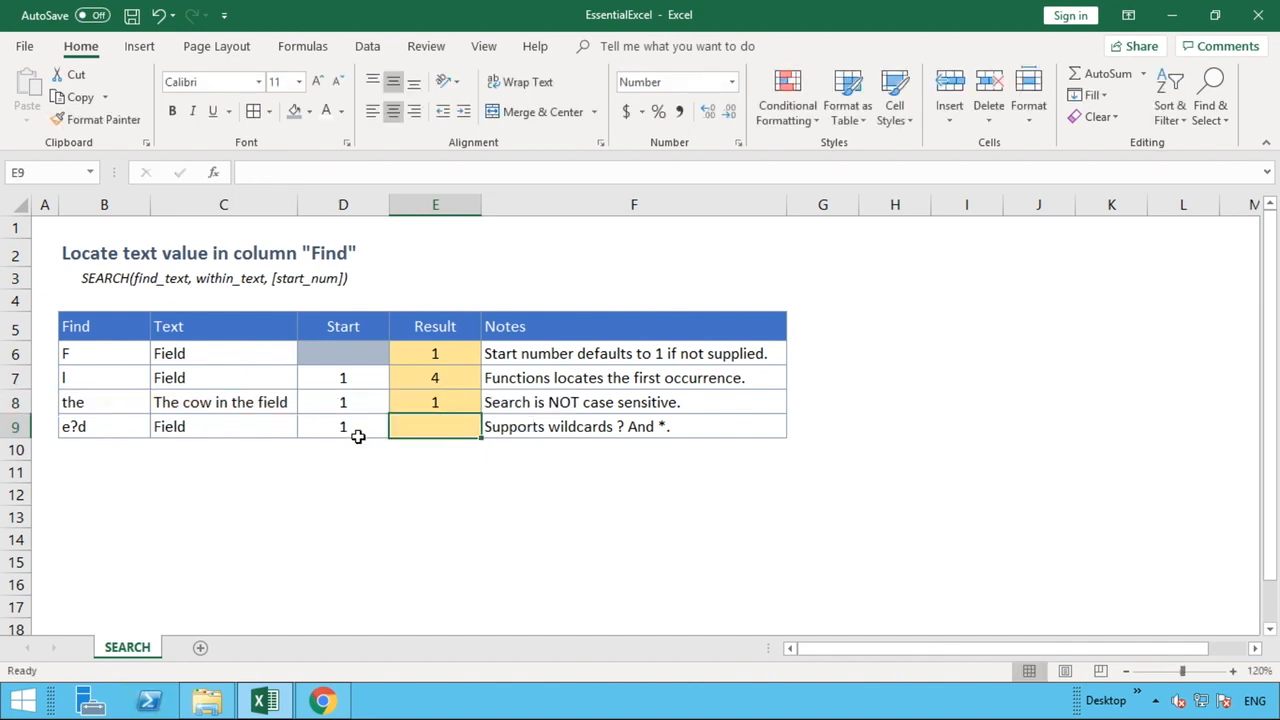
# - Examine row 8's formula against its Find and Text values, and the wildcard pattern and text in row 9
pyautogui.click(453, 402)
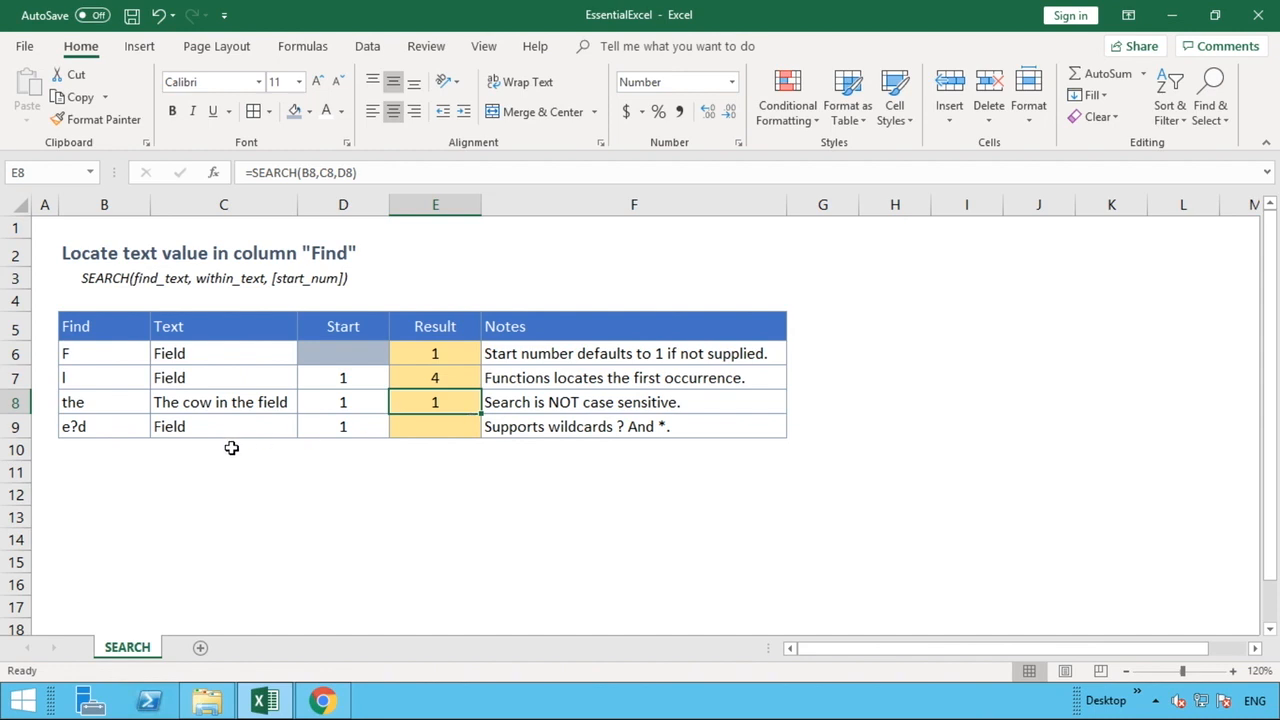
pyautogui.click(104, 405)
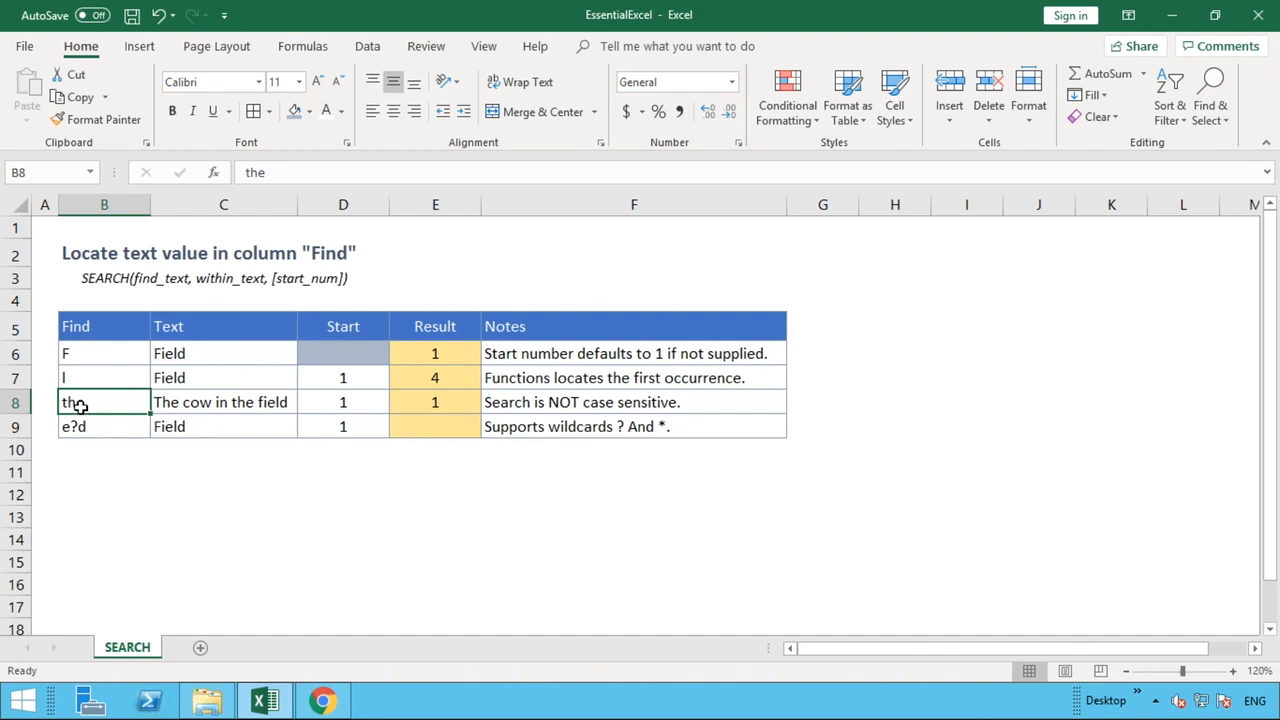
pyautogui.click(159, 406)
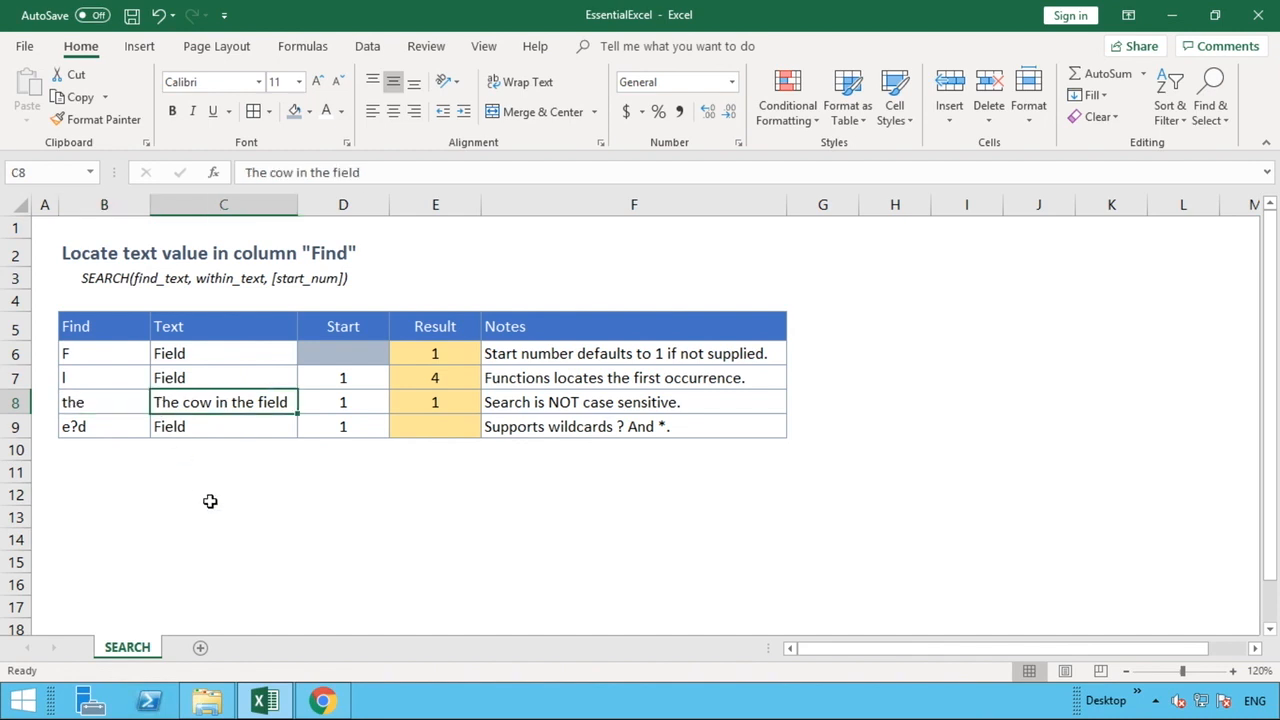
pyautogui.press('Down')
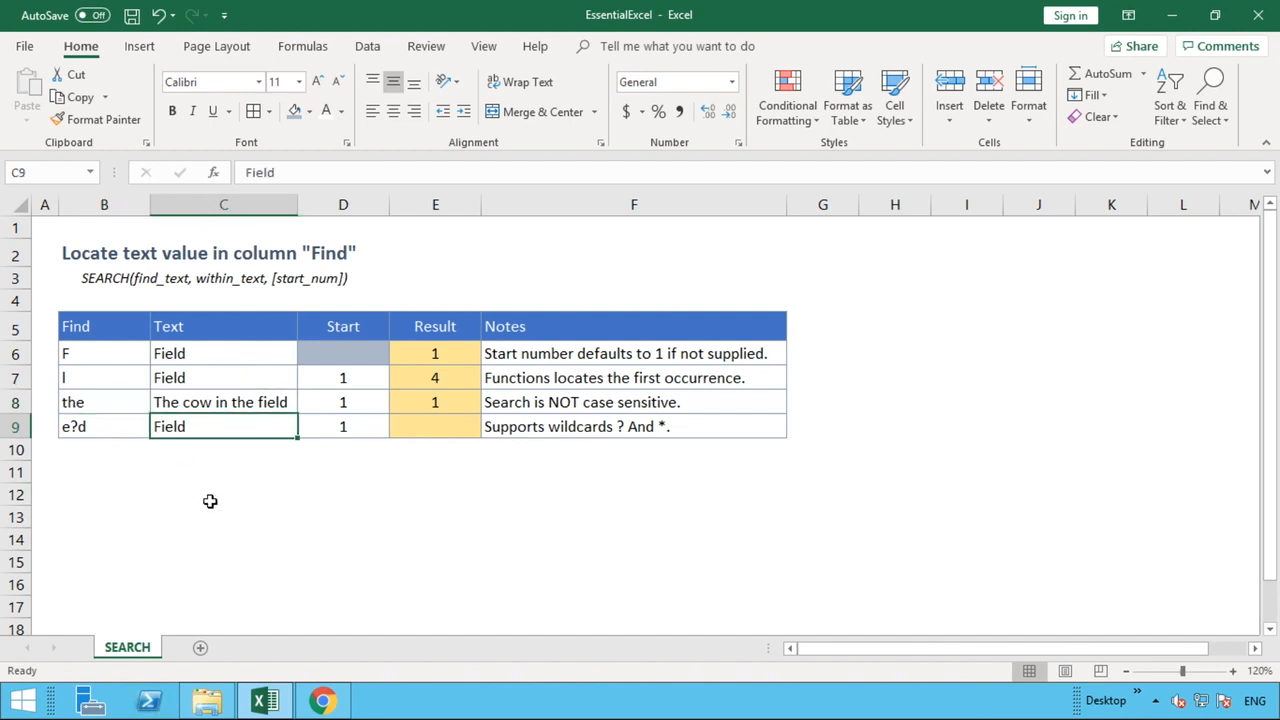
pyautogui.click(196, 401)
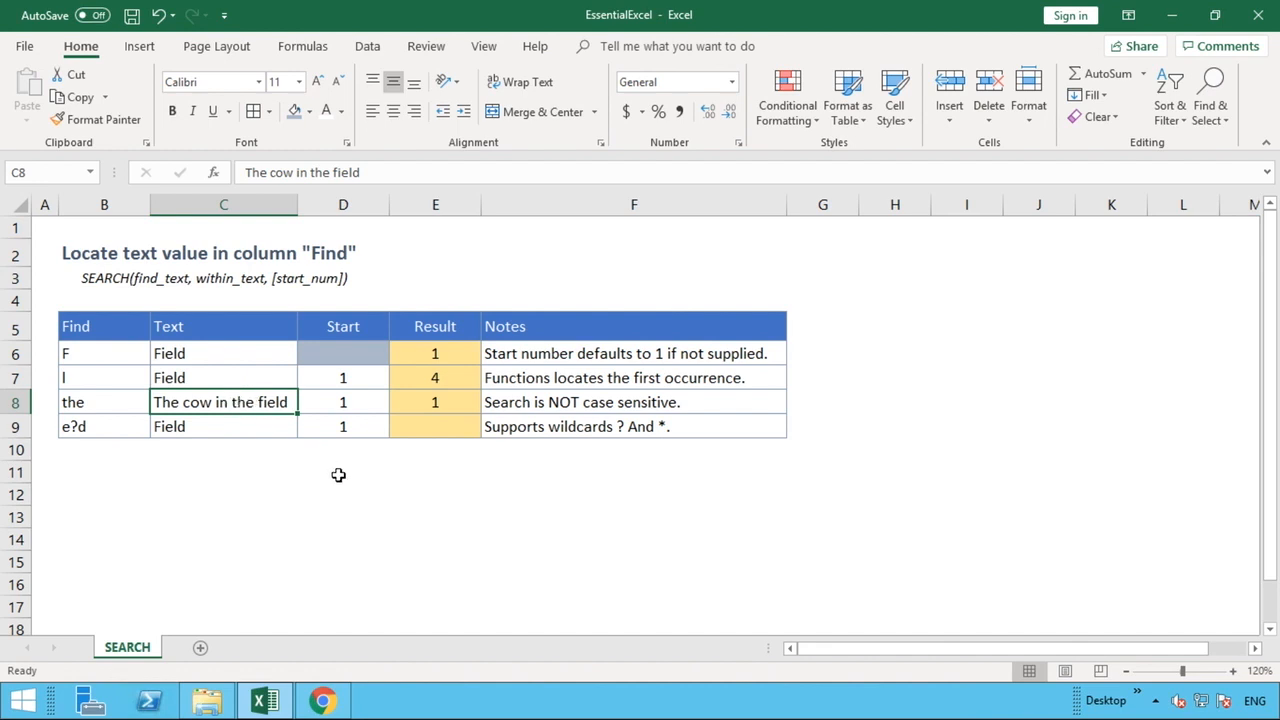
pyautogui.click(240, 427)
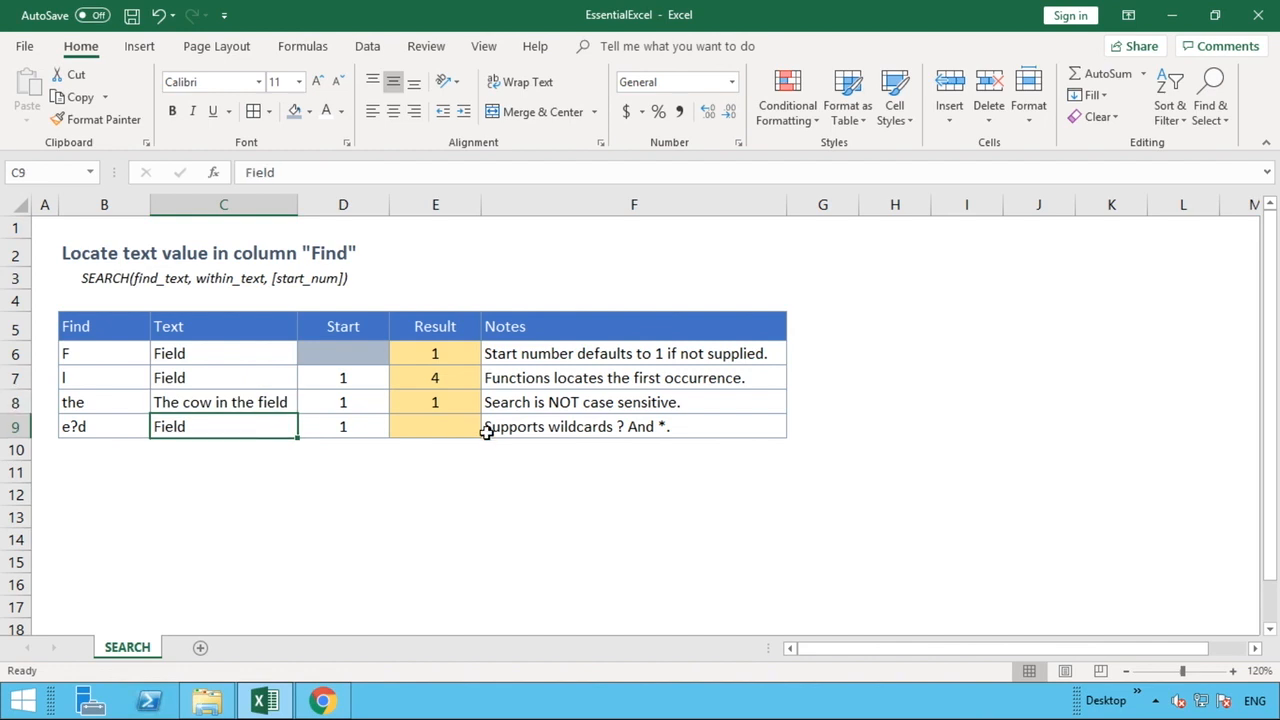
pyautogui.click(457, 424)
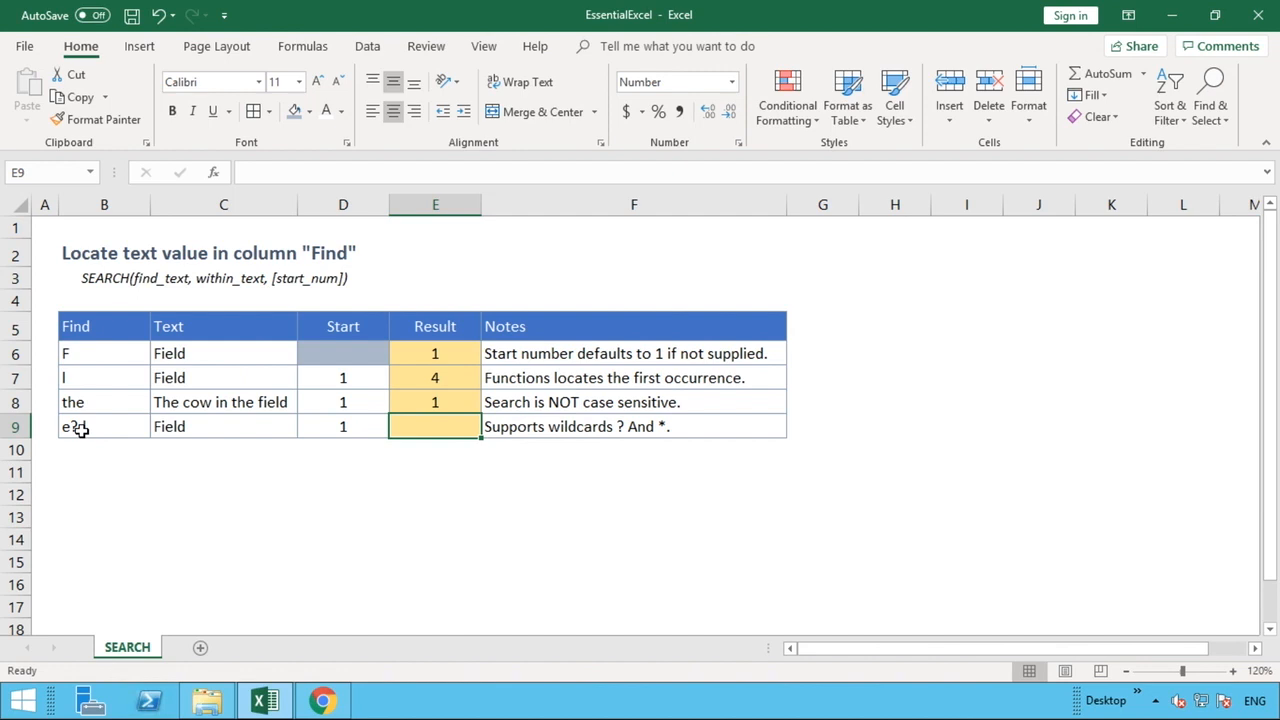
pyautogui.click(92, 430)
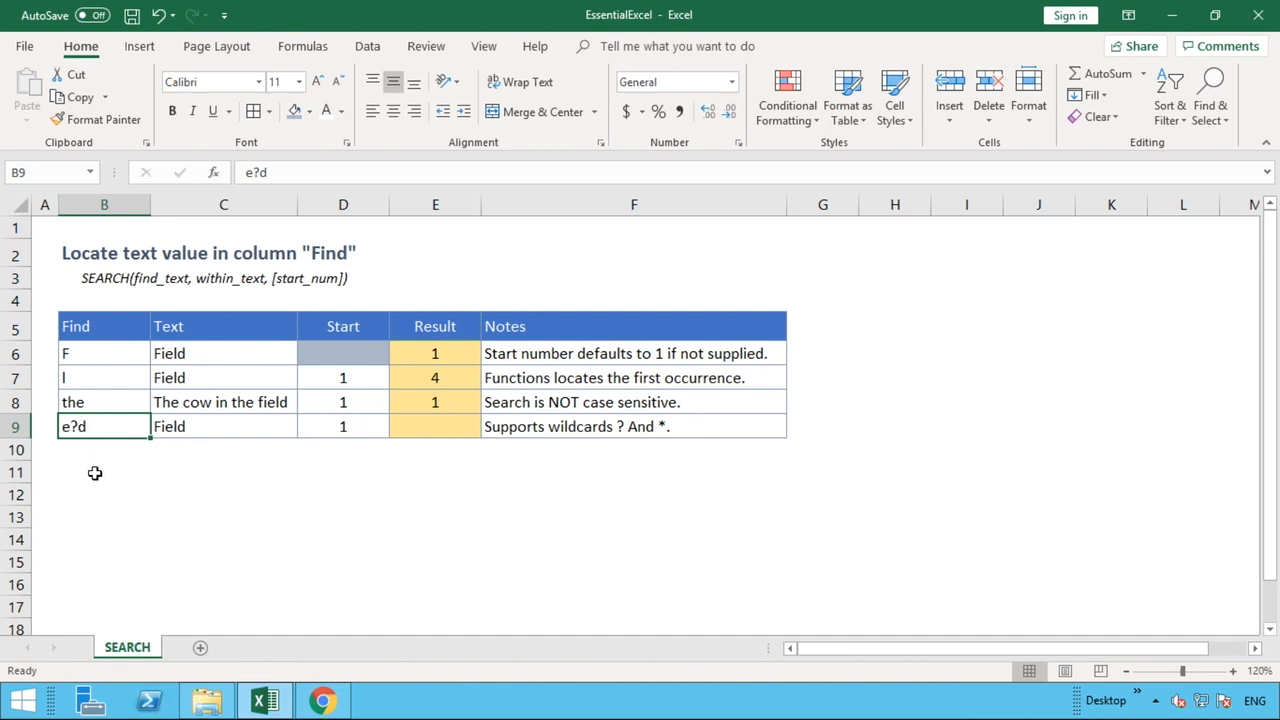
# - Enter the formula =SEARCH(B9,C9,D9) in result cell E9 to locate the wildcard pattern within its text
pyautogui.click(429, 430)
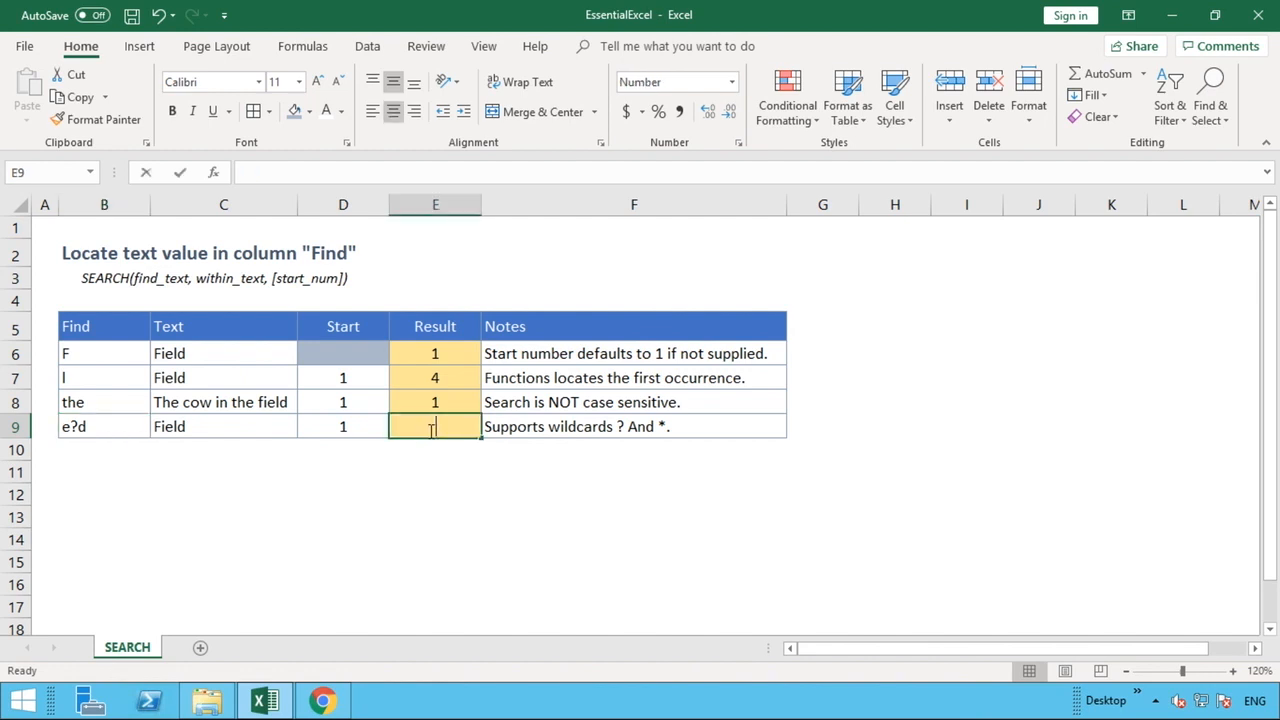
pyautogui.write('=SEARCH')
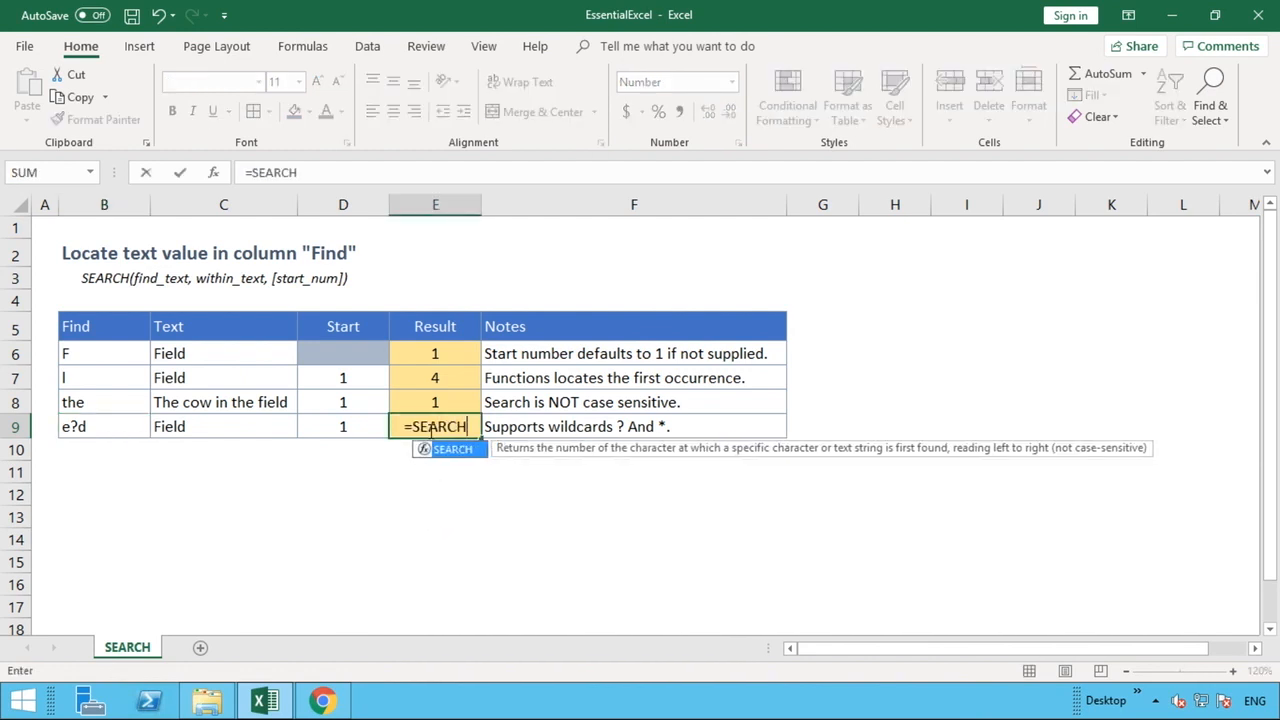
pyautogui.write('(')
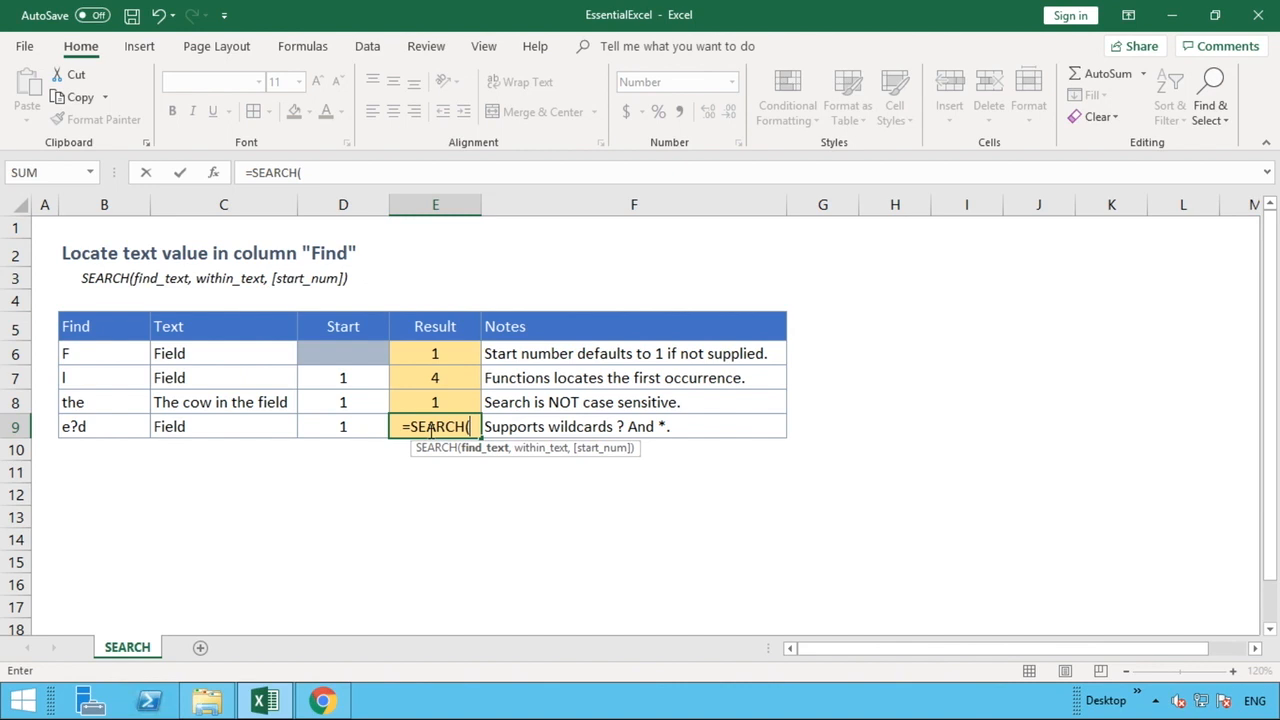
pyautogui.click(113, 428)
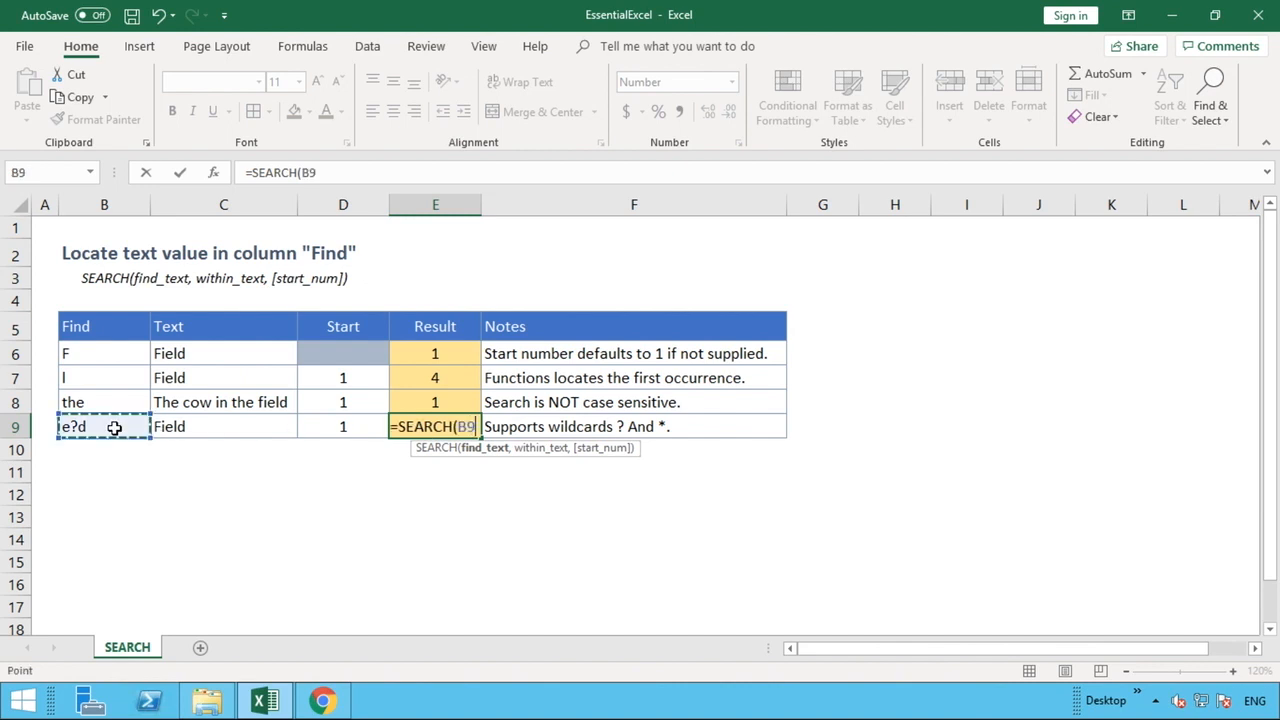
pyautogui.write(',')
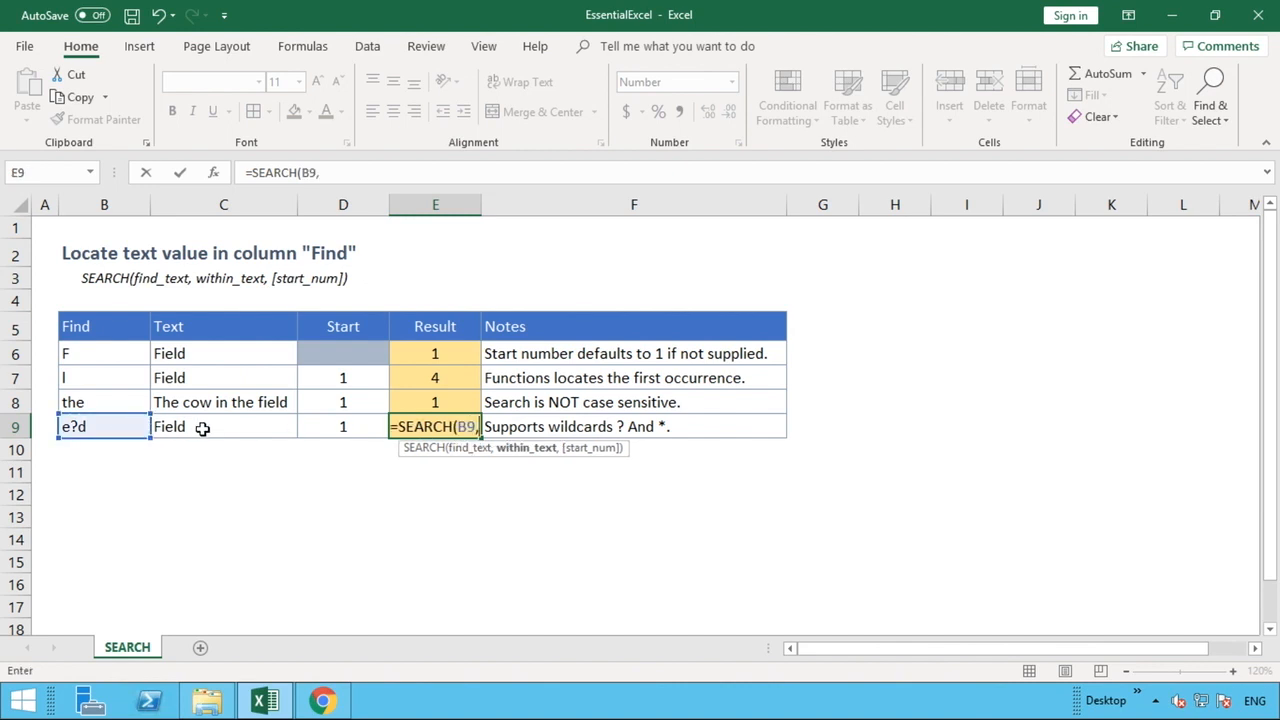
pyautogui.click(202, 428)
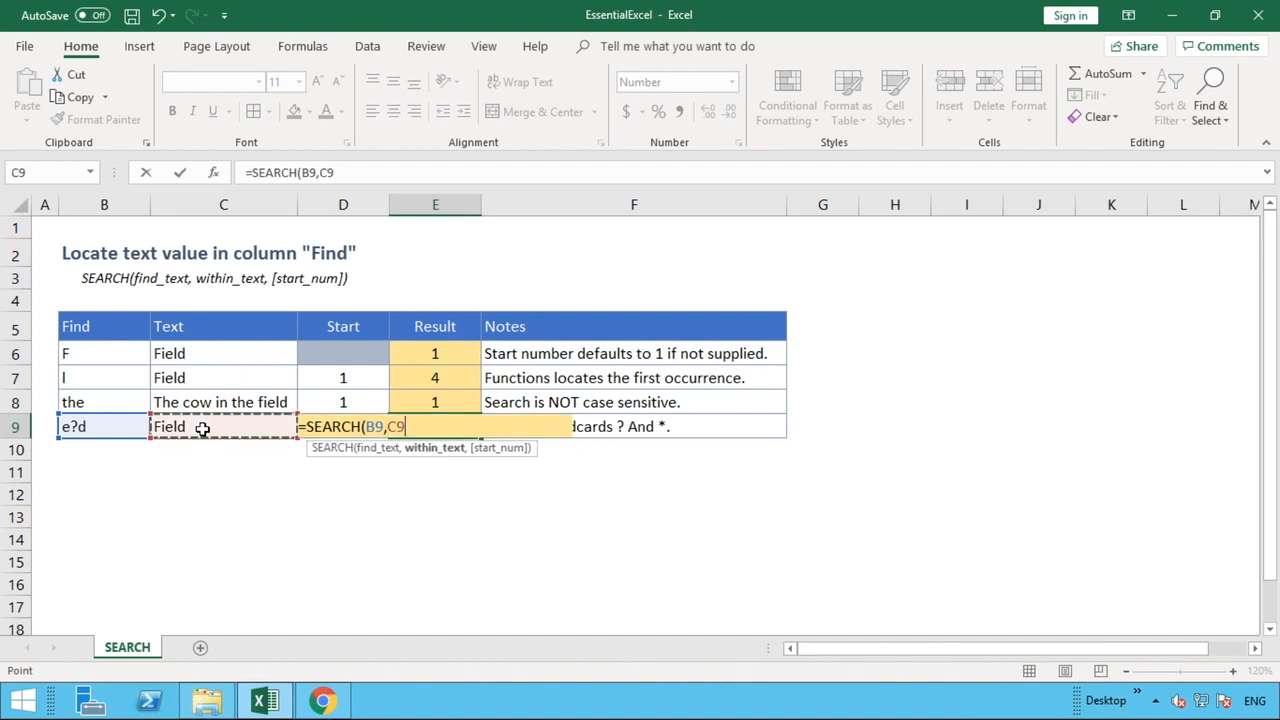
pyautogui.write(',')
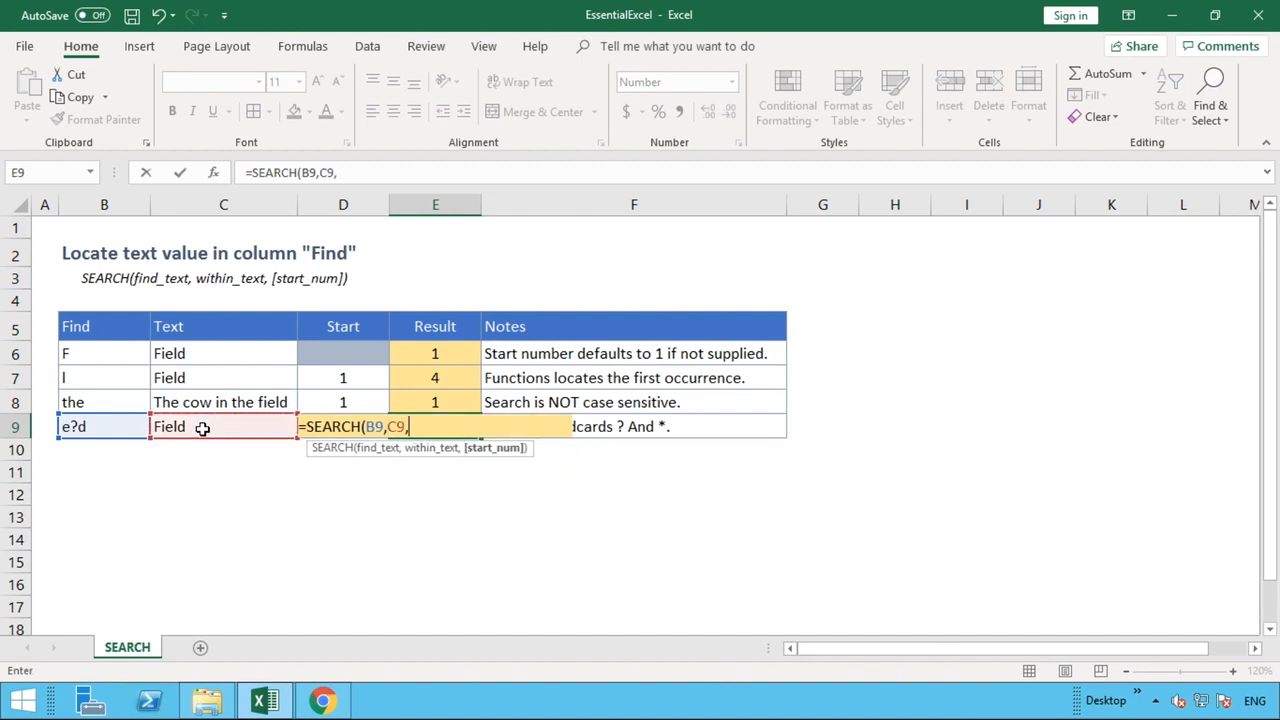
pyautogui.write('d9)')
pyautogui.press('Return')
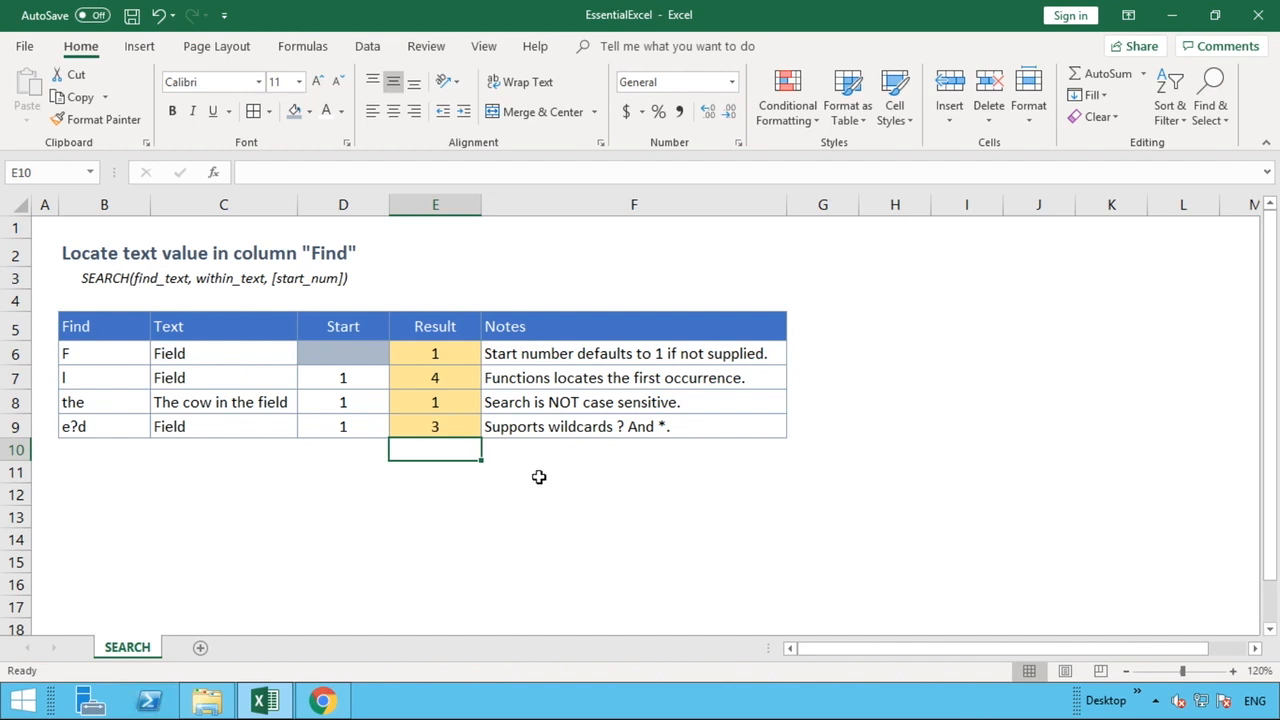
pyautogui.click(462, 425)
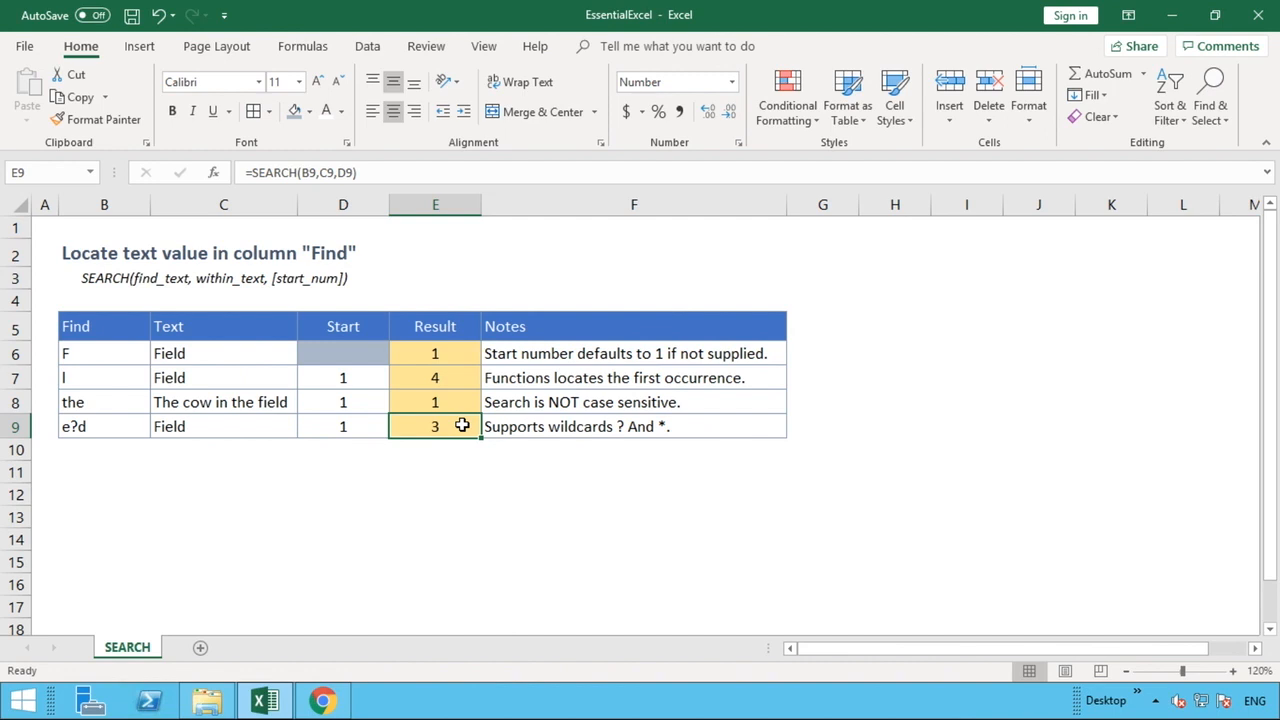
# - Replace the Find value in cell B9 with the asterisk wildcard pattern F*d and check the result in E9
pyautogui.click(113, 424)
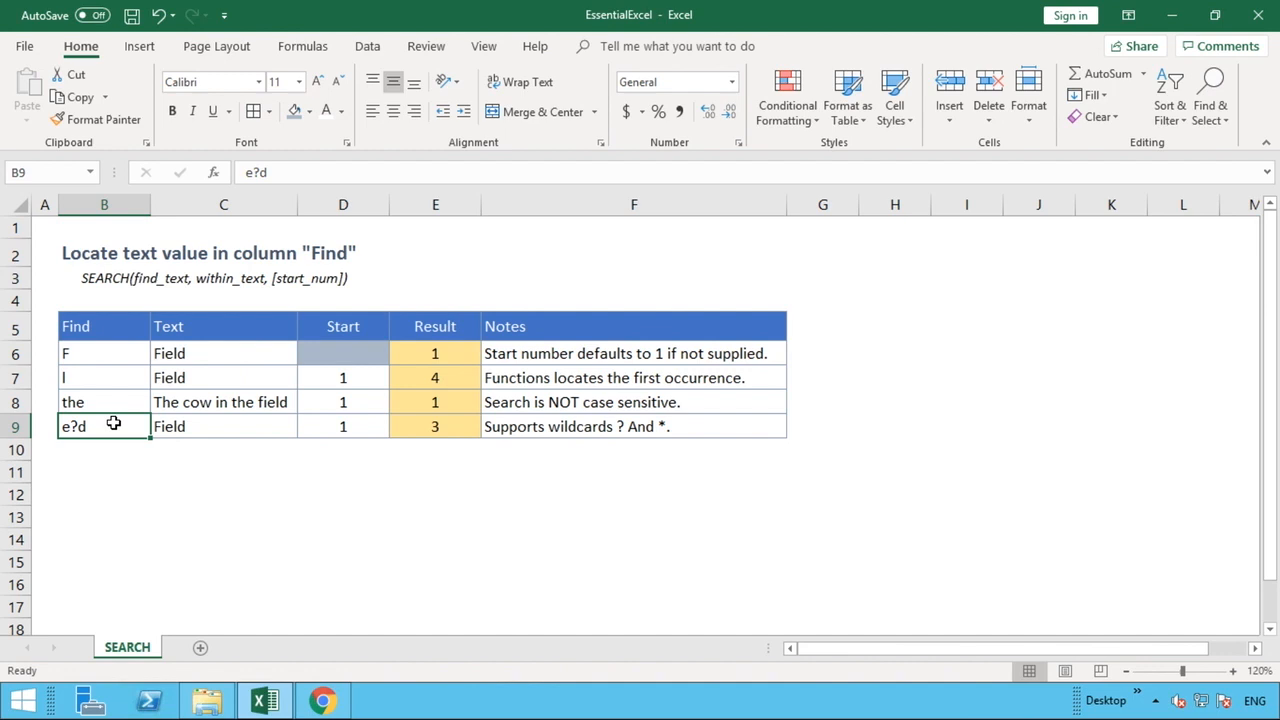
pyautogui.write('F*')
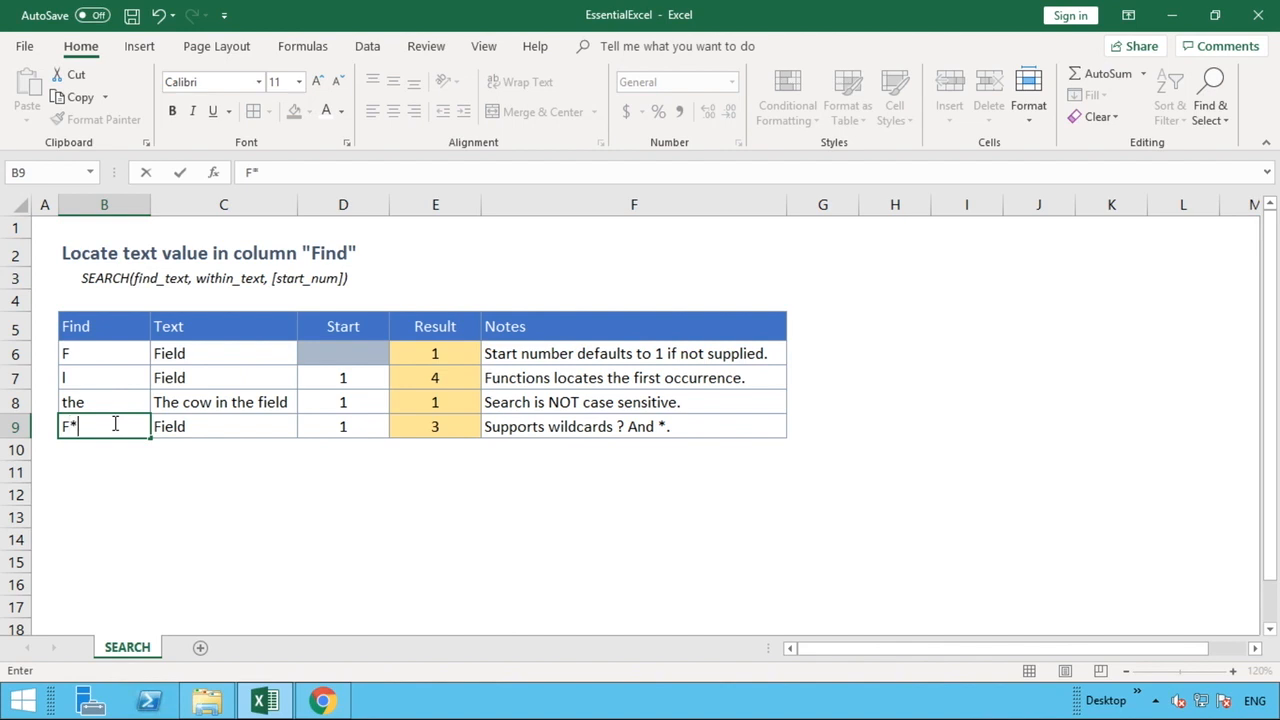
pyautogui.write('D')
pyautogui.press('BackSpace')
pyautogui.write('d')
pyautogui.press('Return')
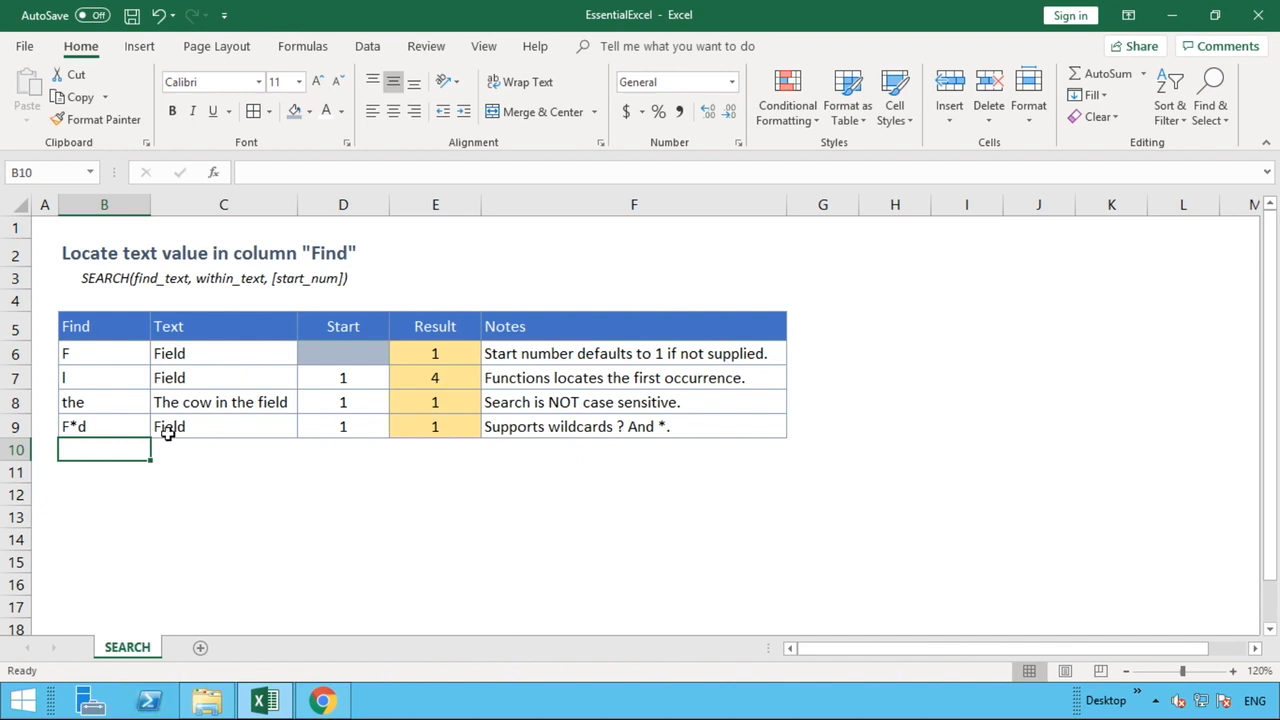
pyautogui.click(465, 432)
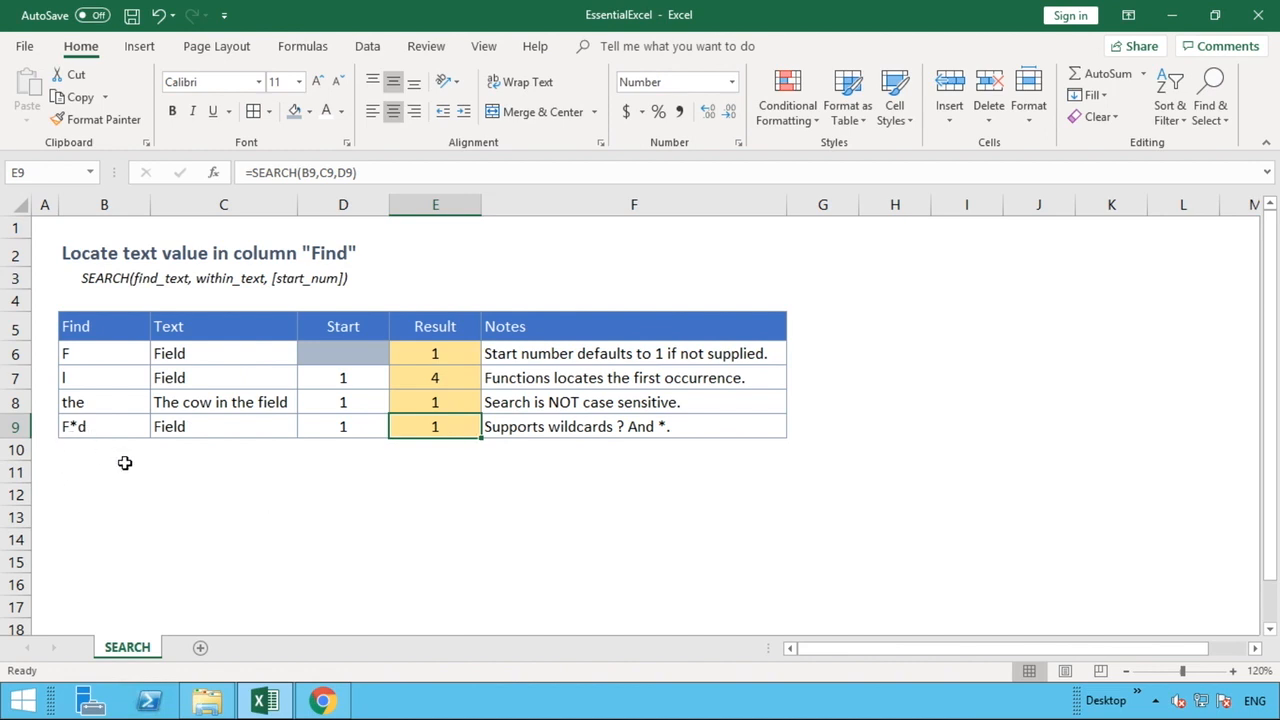
# - Change the first letter of the wildcard pattern in cell B9 to i, making it "i*d", and check E9
pyautogui.doubleClick(68, 426)
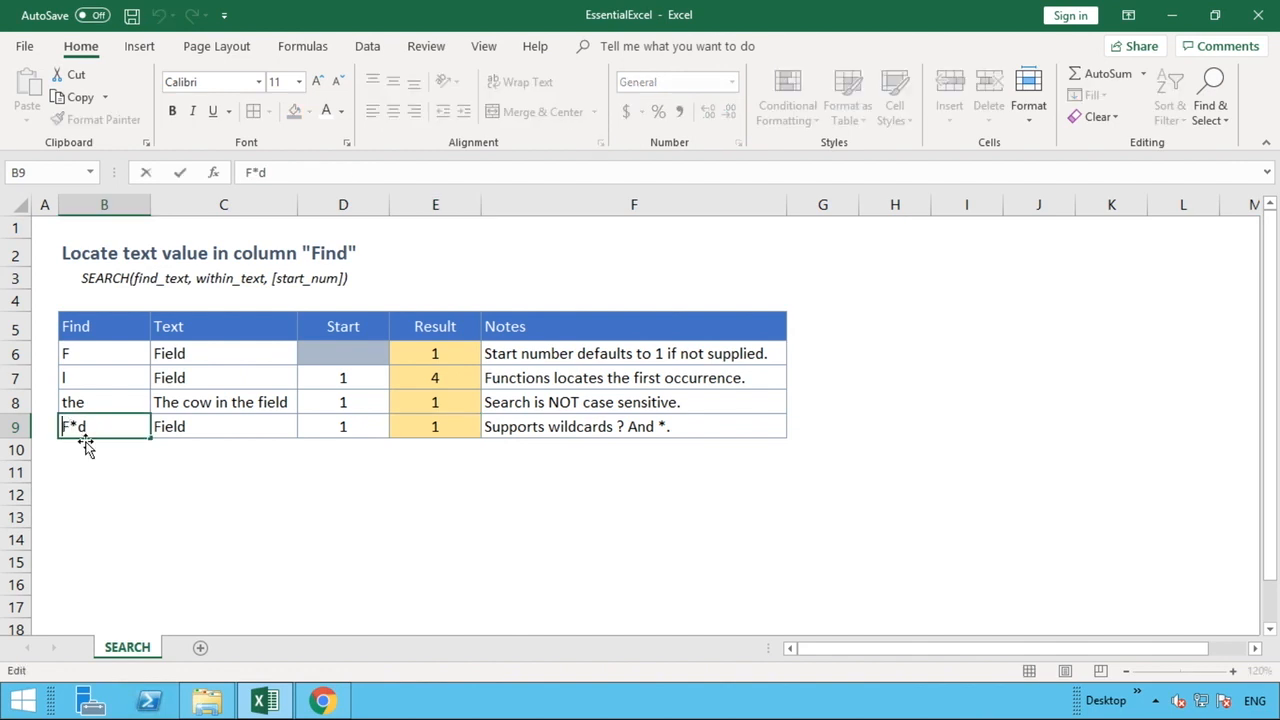
pyautogui.press('BackSpace')
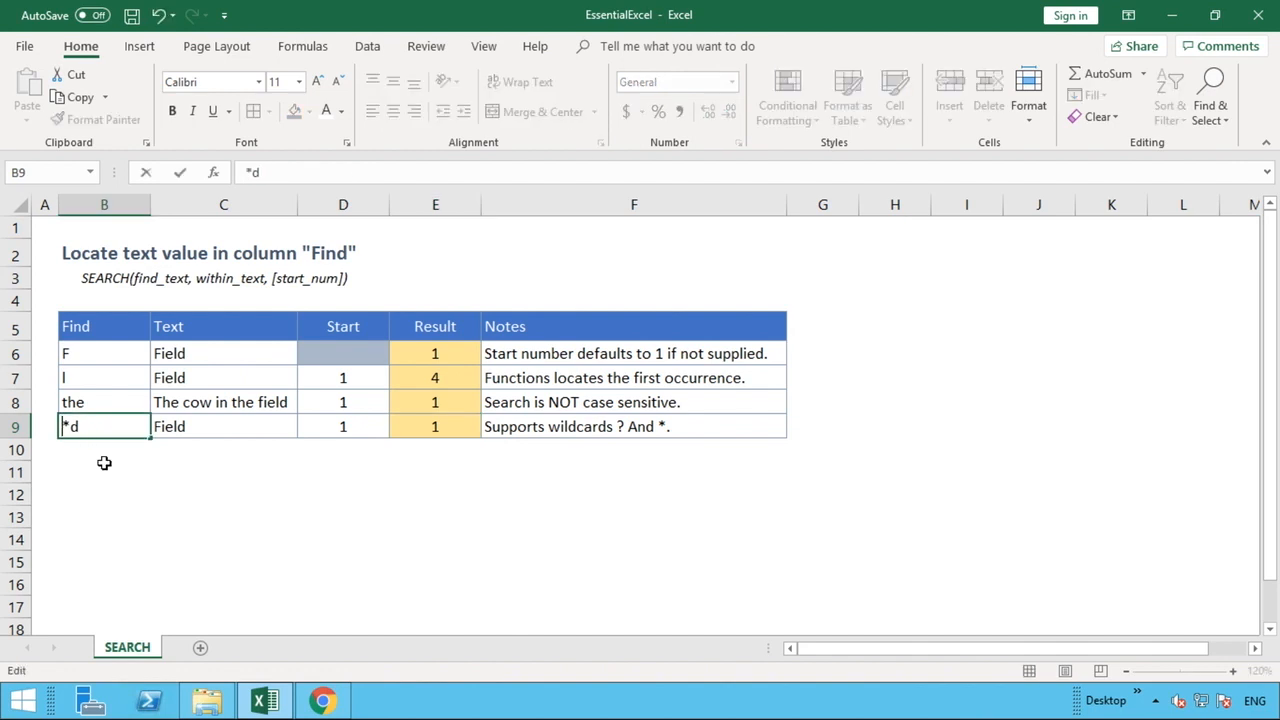
pyautogui.write('i')
pyautogui.press('Return')
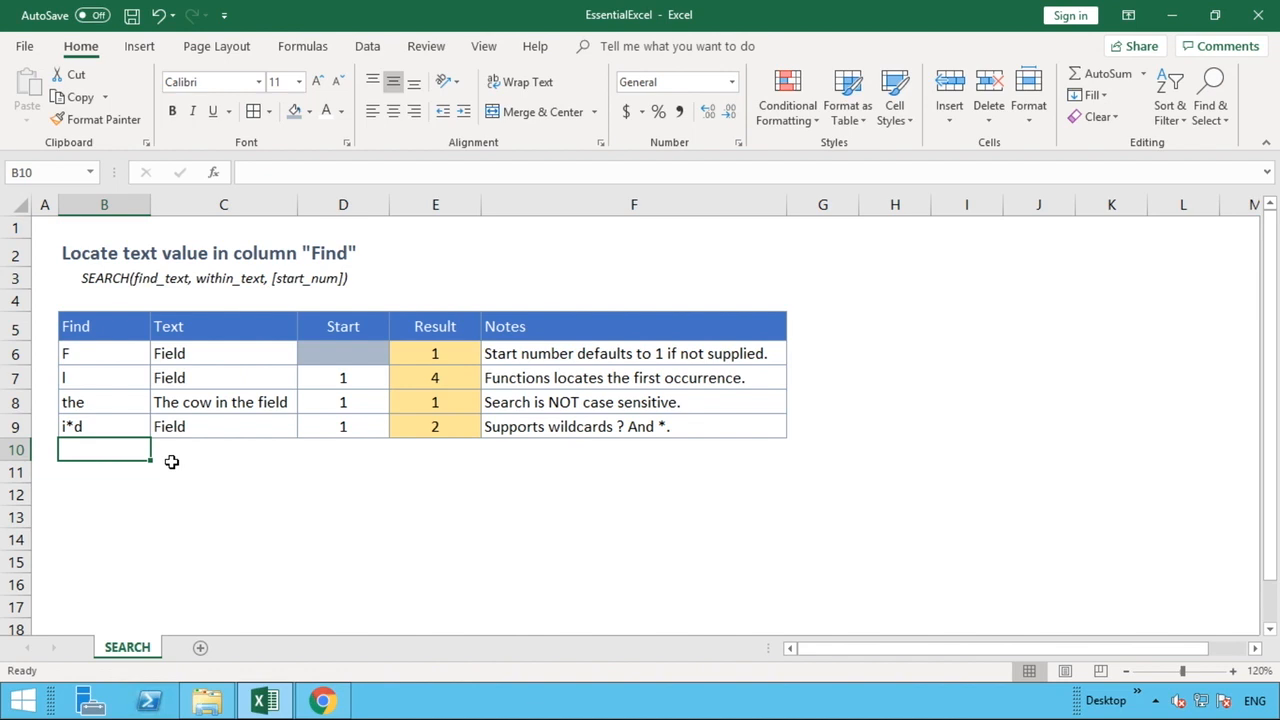
pyautogui.click(429, 429)
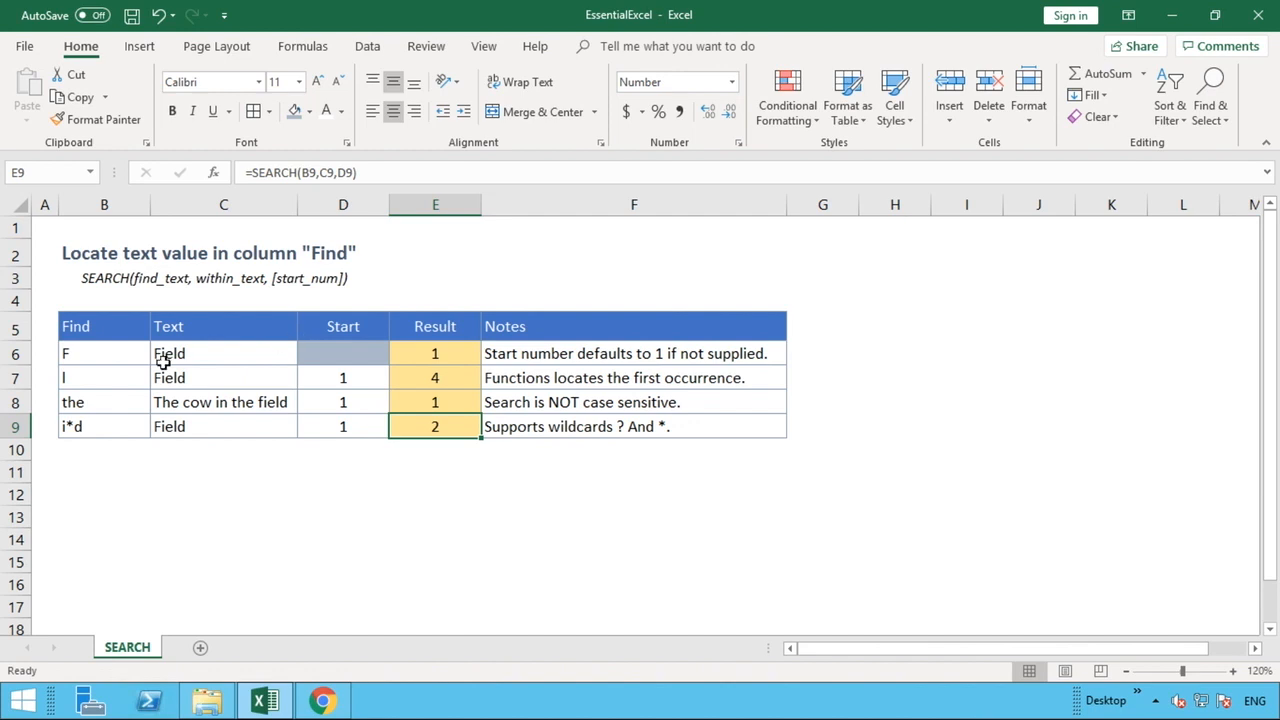
# - Remove the leading i from the wildcard pattern in cell B9, leaving "*d" as the Find value
pyautogui.doubleClick(68, 426)
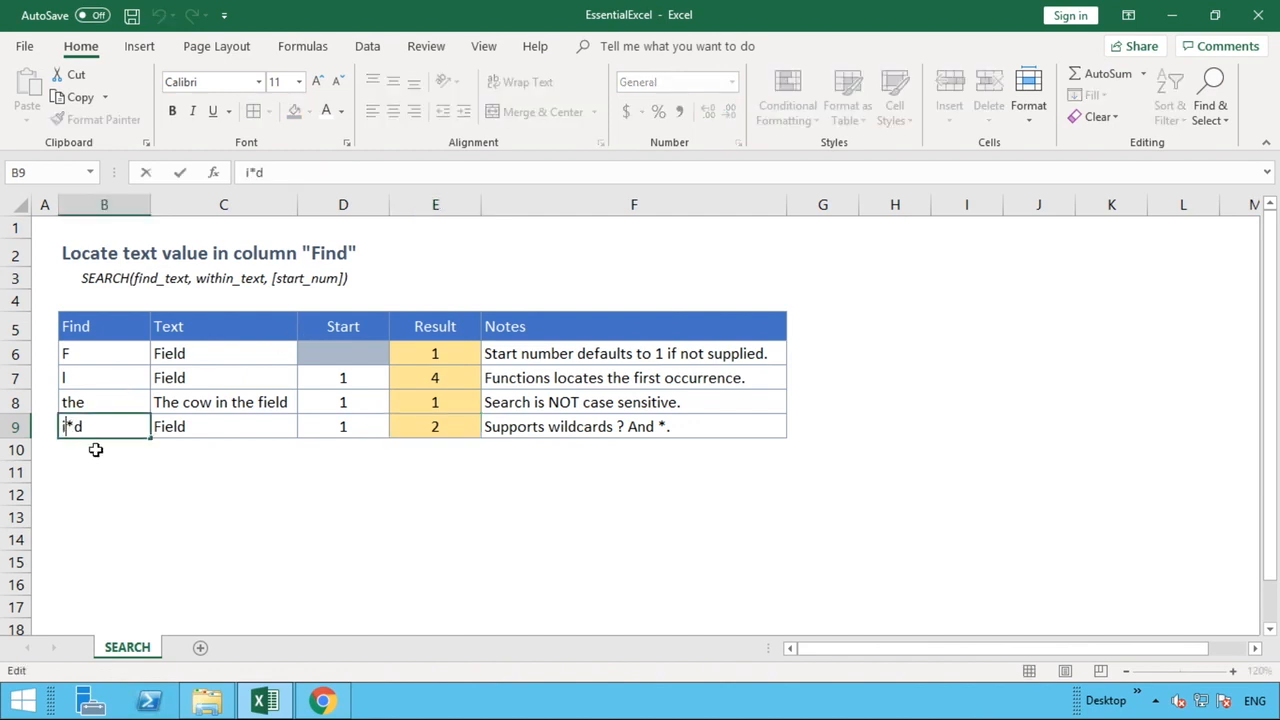
pyautogui.press('BackSpace')
pyautogui.press('Return')
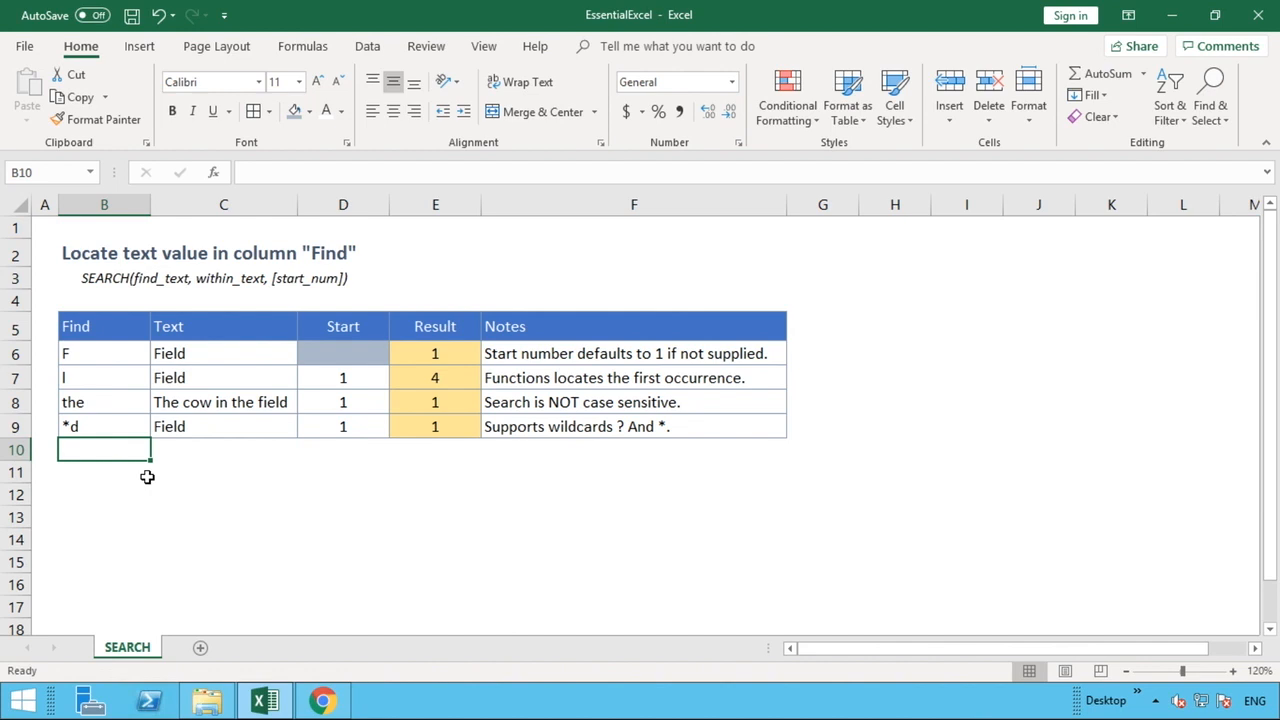
# - Review the sheet's heading in row 2 and the case-insensitive example in row 8, including its Text value
pyautogui.click(336, 253)
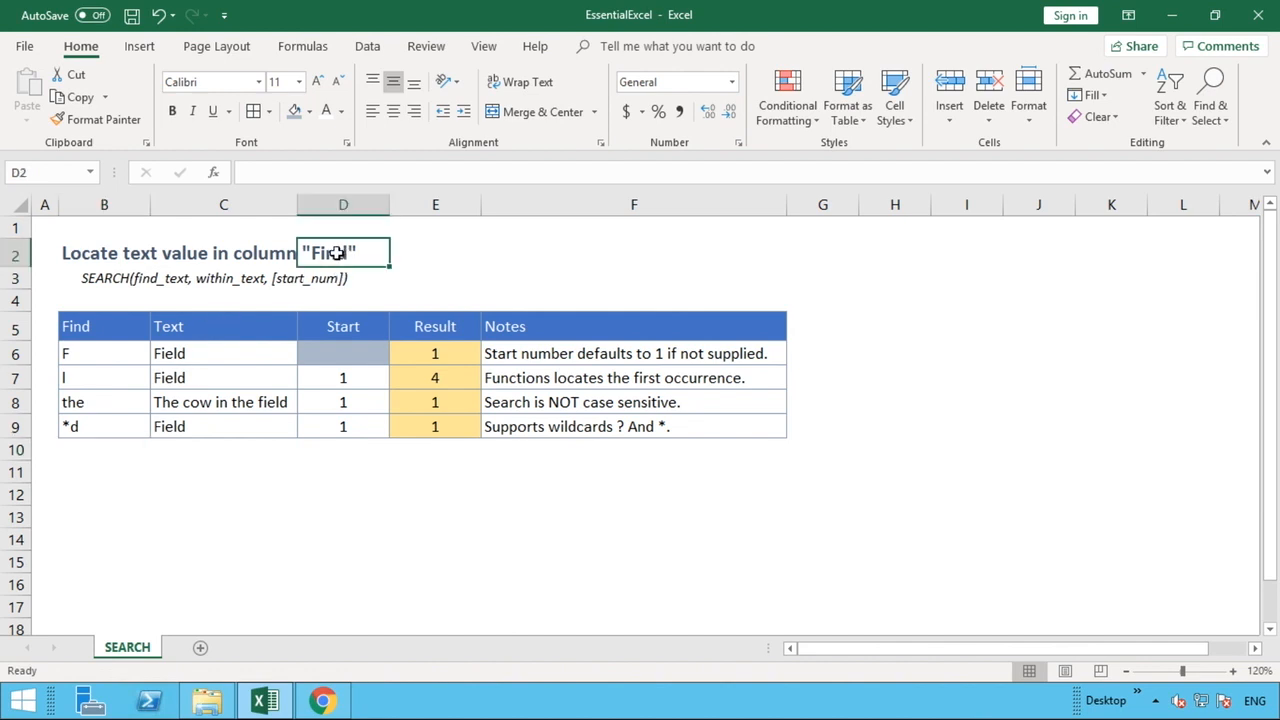
pyautogui.click(285, 256)
pyautogui.click(336, 253)
pyautogui.click(110, 252)
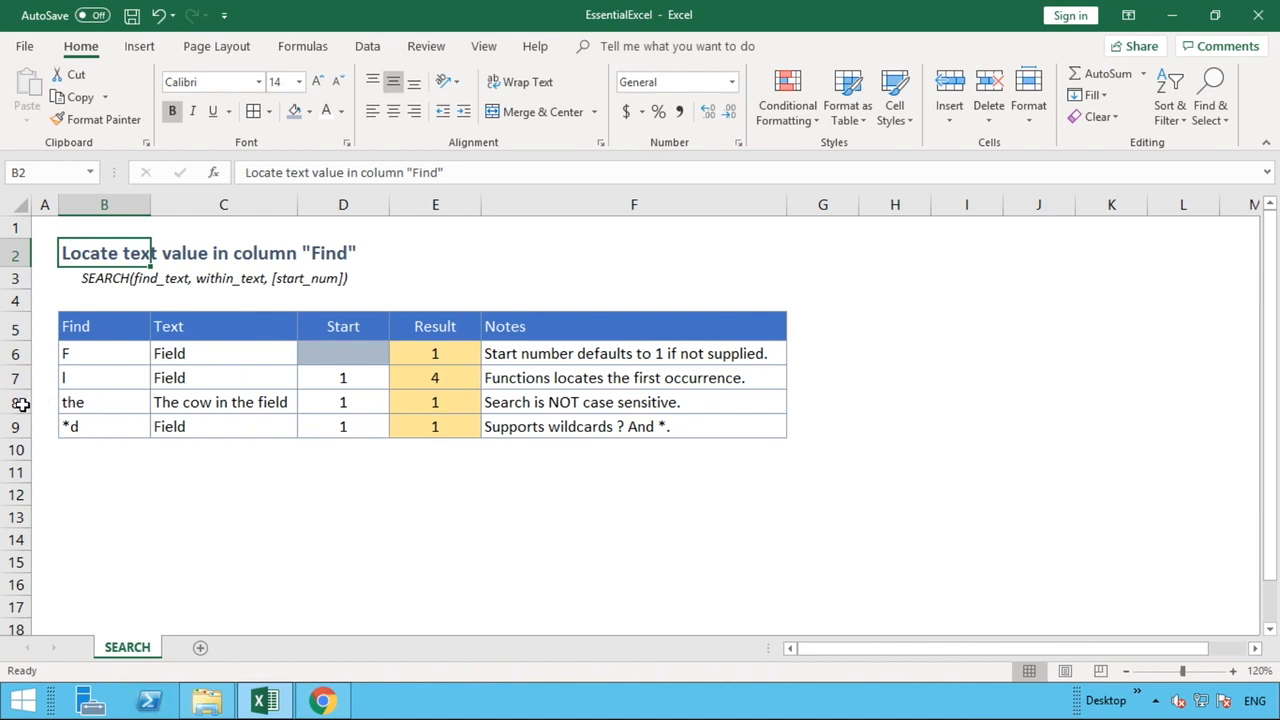
pyautogui.click(21, 403)
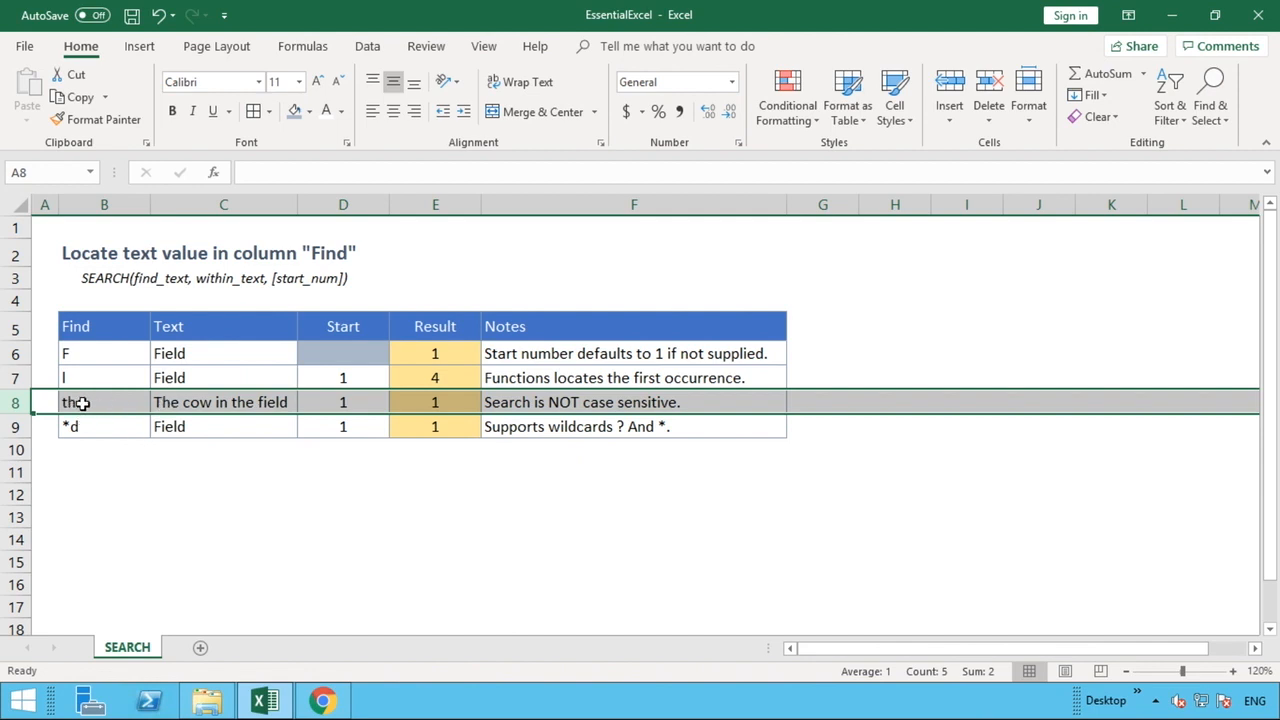
pyautogui.click(242, 401)
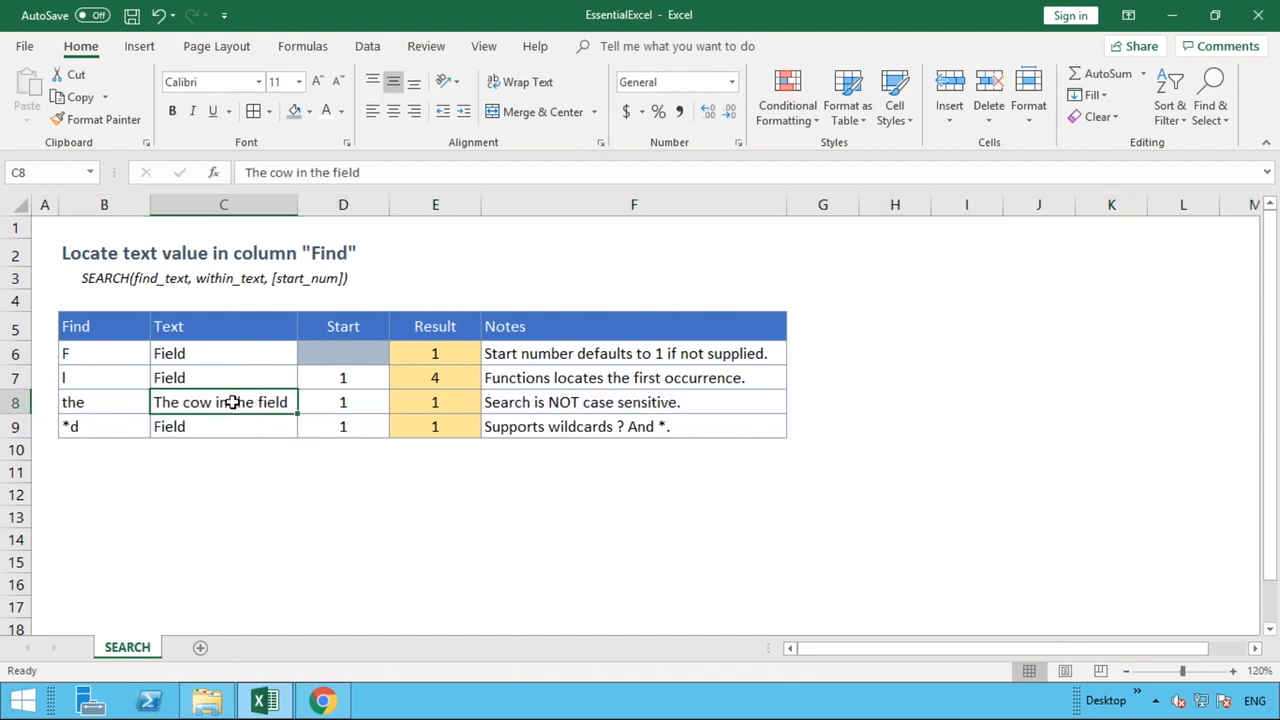